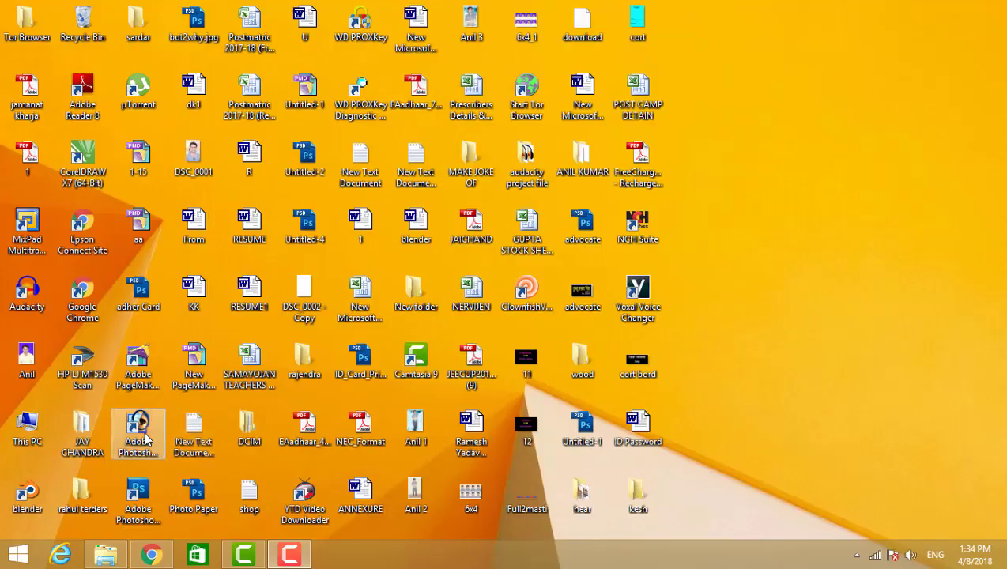
Step: Launch Adobe Photoshop CS5 from its desktop shortcut
double_click(137, 496)
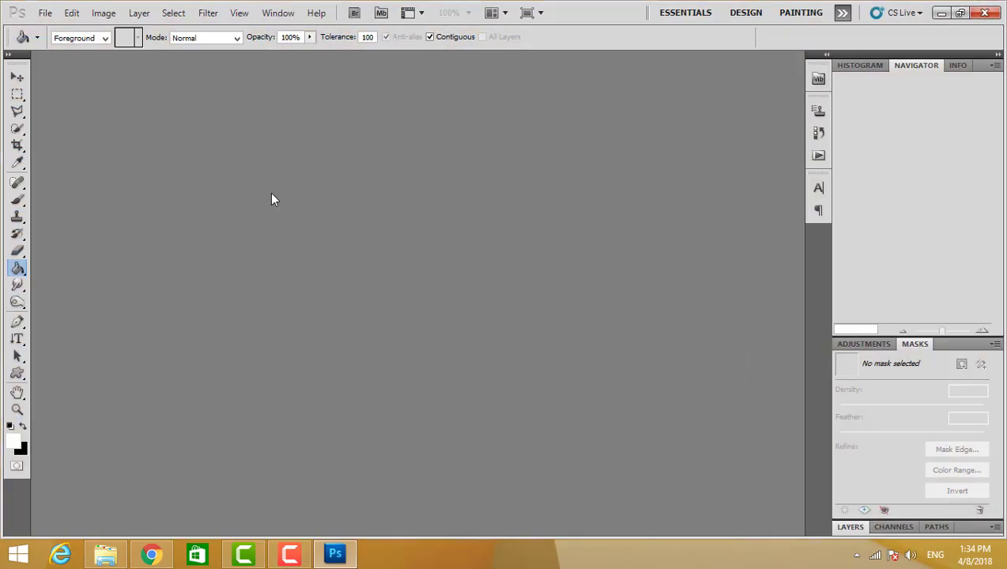
Step: Open 1.jpg from the ps photo folder and convert its Background into Layer 0
key("ctrl+o")
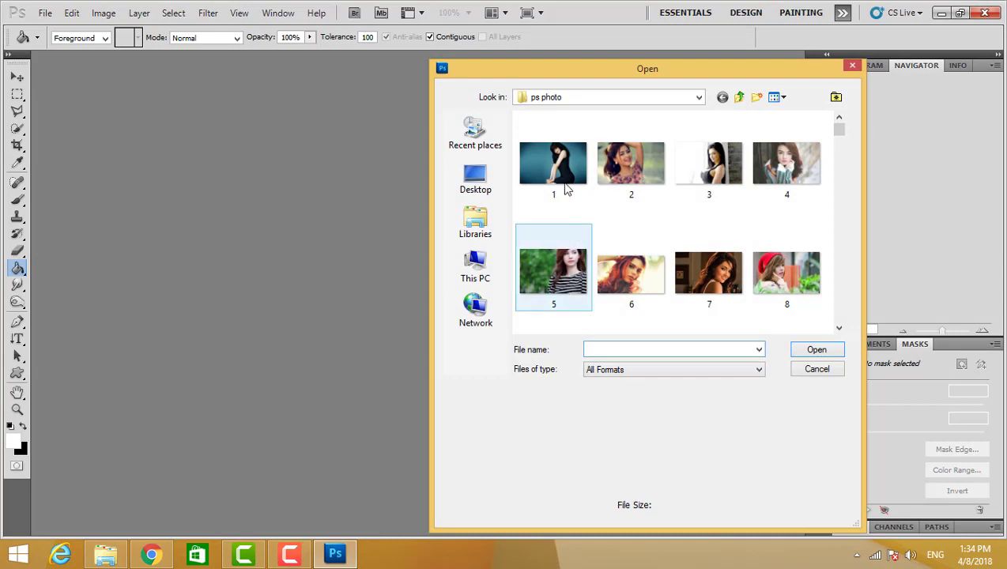
left_click(559, 161)
double_click(560, 161)
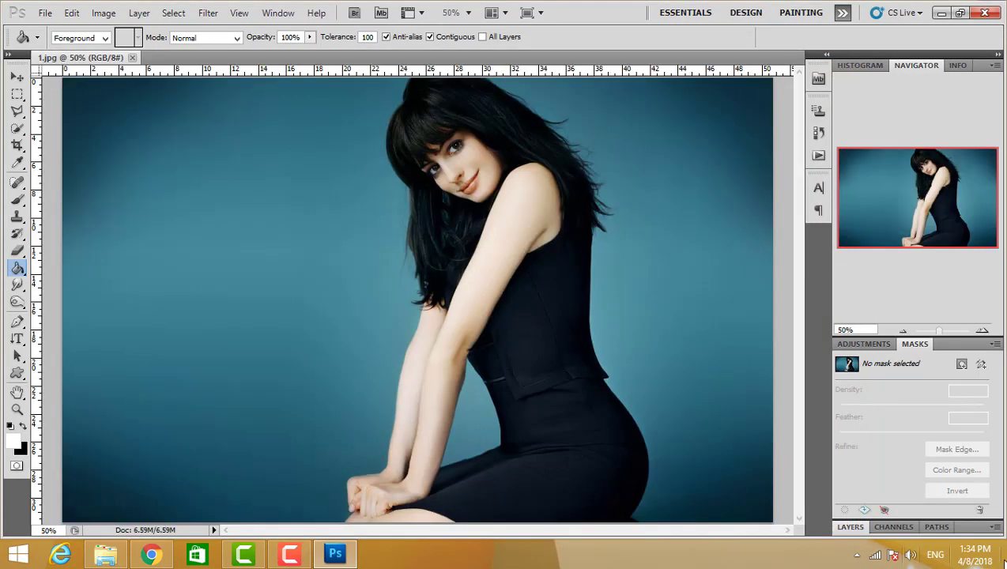
left_click(851, 527)
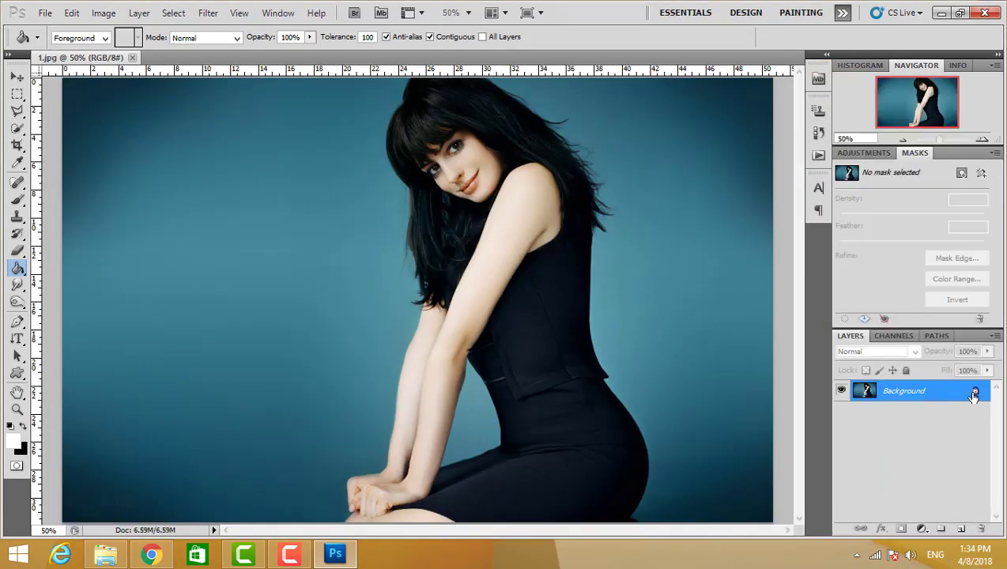
double_click(974, 391)
left_click(619, 177)
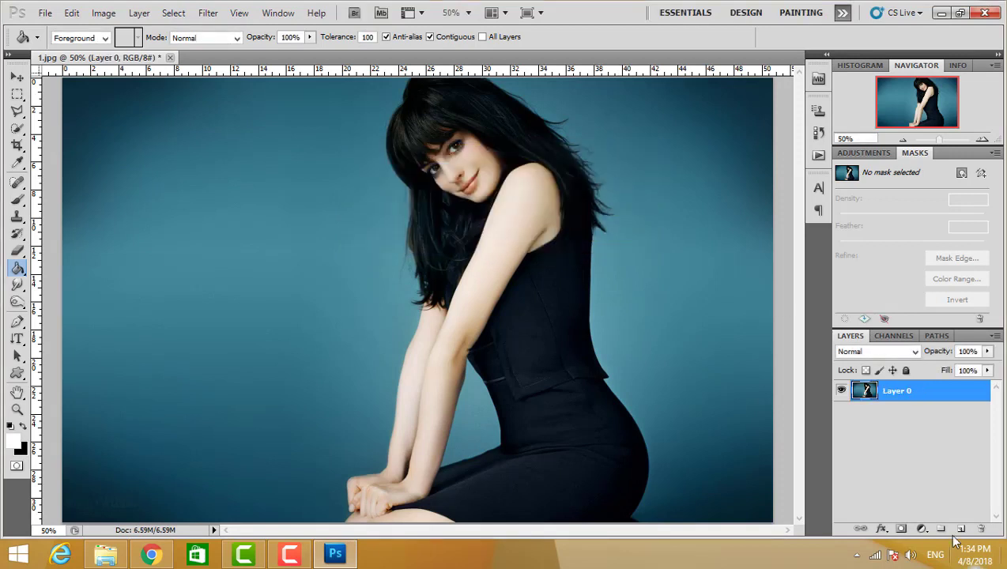
left_click(17, 129)
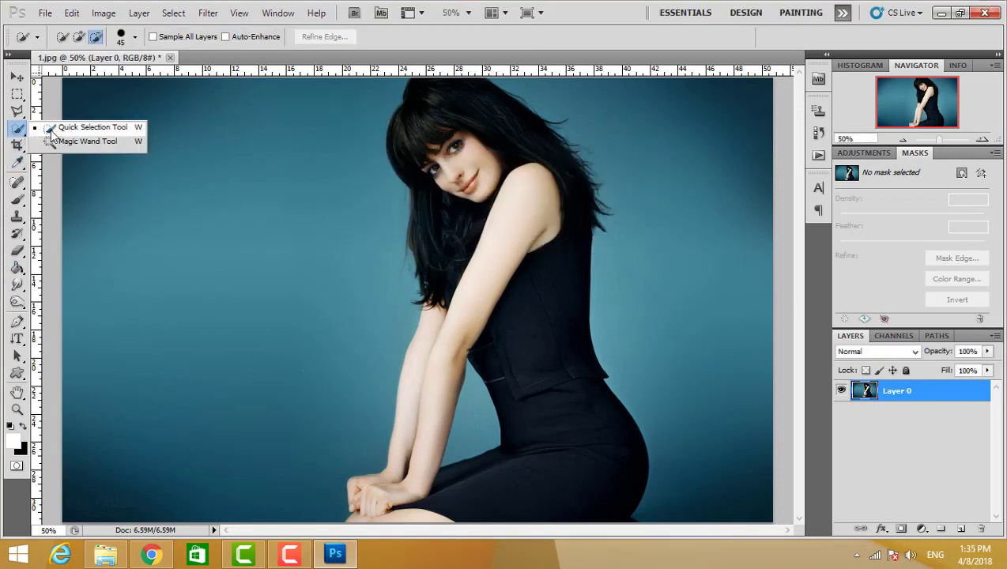
Step: Quick-select the woman's forearm, hair and head, subtracting the gap between forearm and dress
left_click(50, 128)
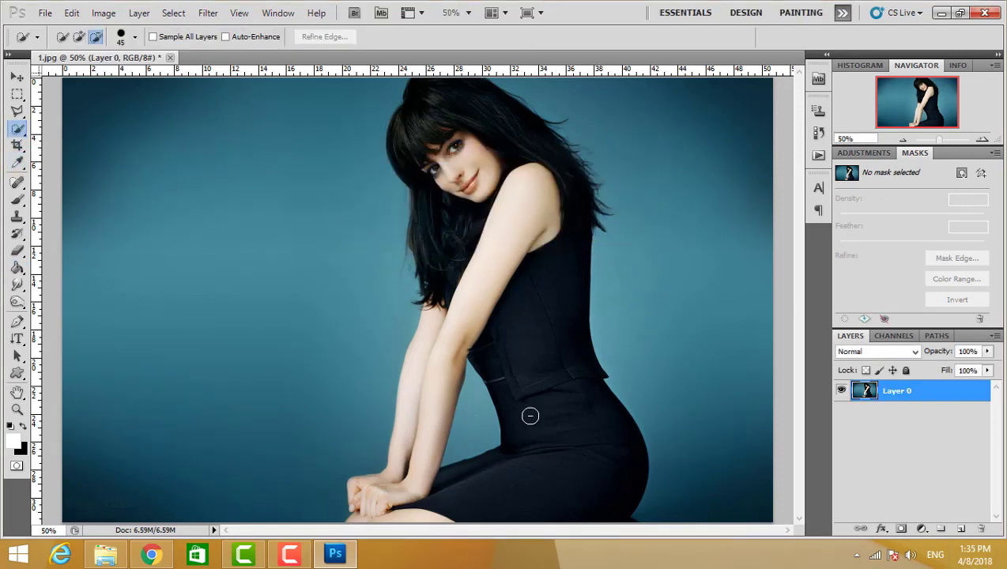
left_click(441, 372)
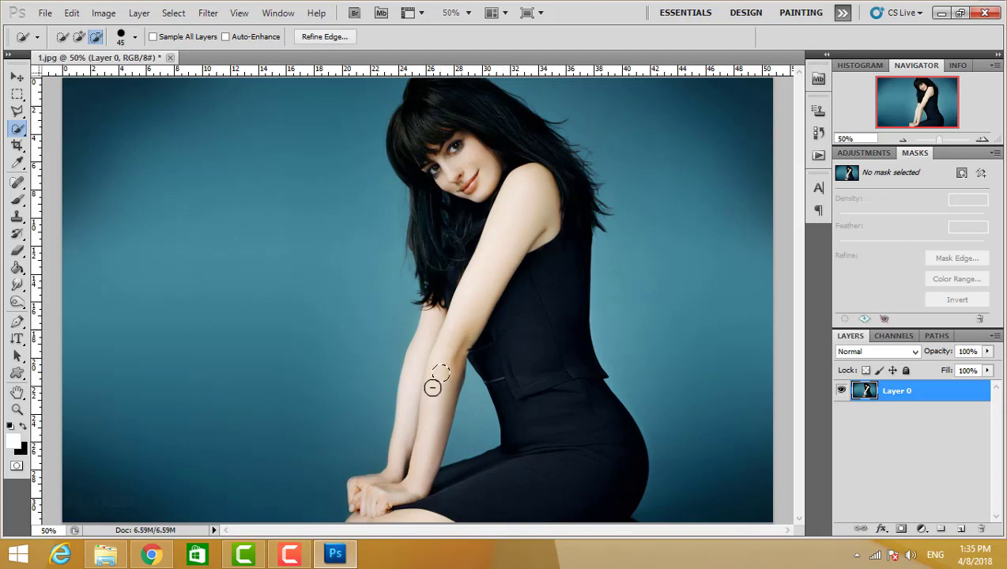
mouse_move(420, 444)
left_mouse_down()
mouse_move(443, 332)
mouse_move(514, 178)
left_mouse_up()
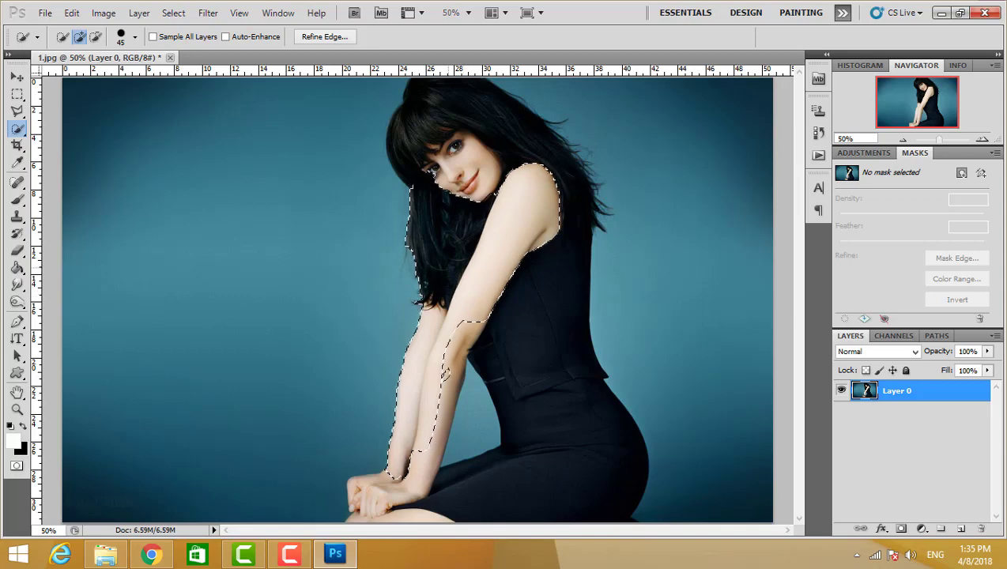
mouse_move(510, 180)
left_mouse_down()
mouse_move(558, 147)
mouse_move(557, 452)
mouse_move(395, 512)
mouse_move(468, 329)
left_mouse_up()
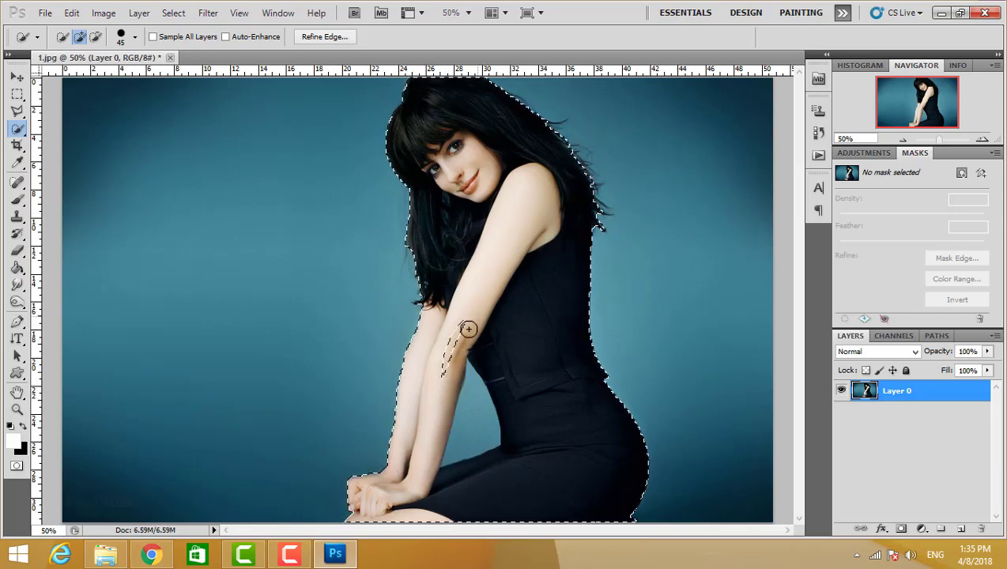
left_click_drag(456, 449, 470, 426)
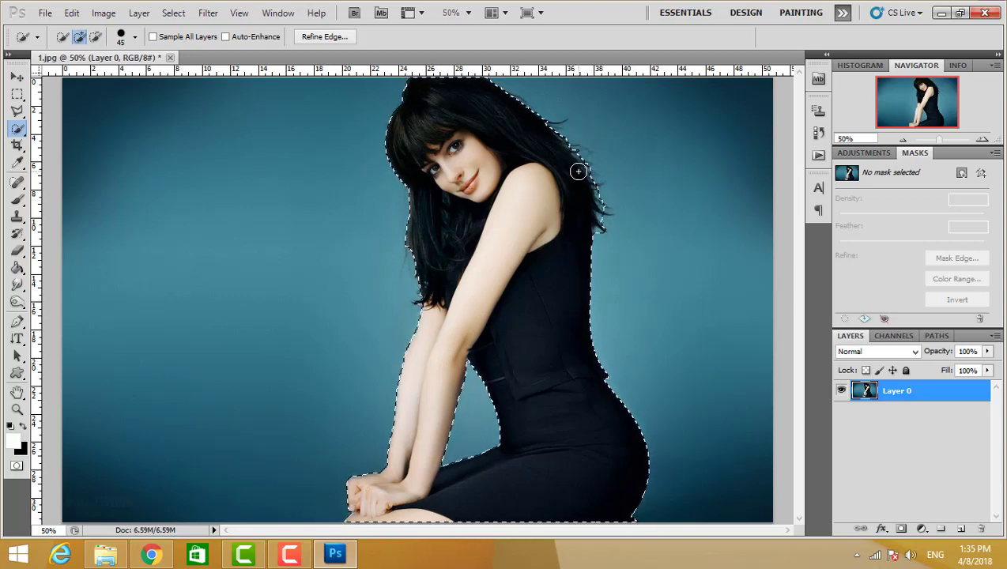
key("alt")
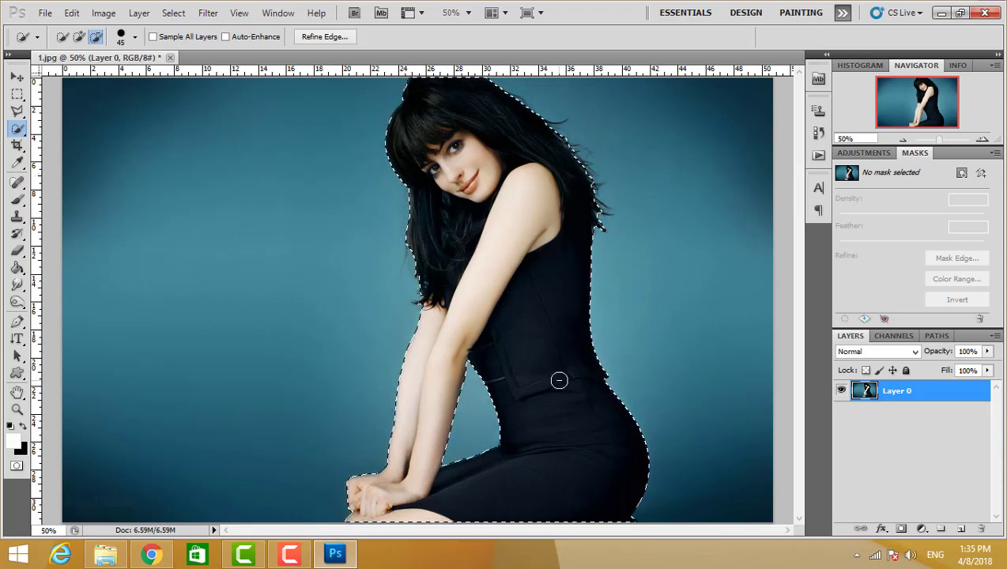
Step: Mask Layer 0 to the selected woman and feather the mask to 2 px
left_click(901, 529)
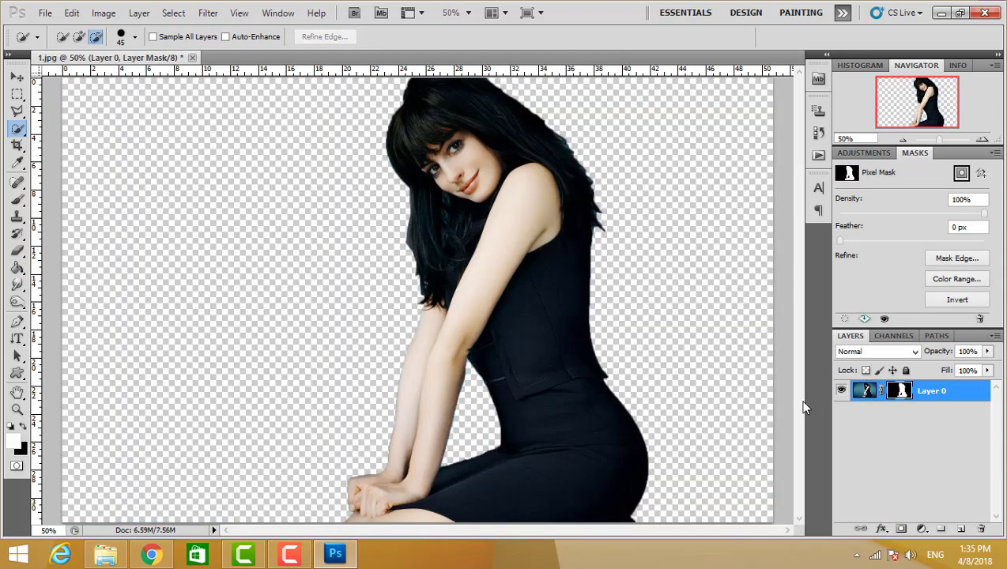
left_click(240, 14)
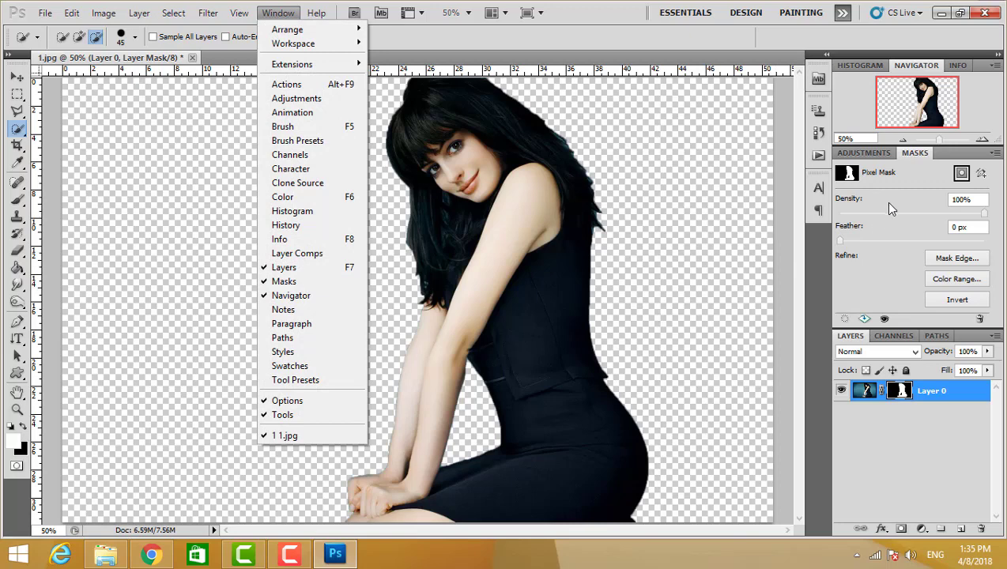
left_click(874, 261)
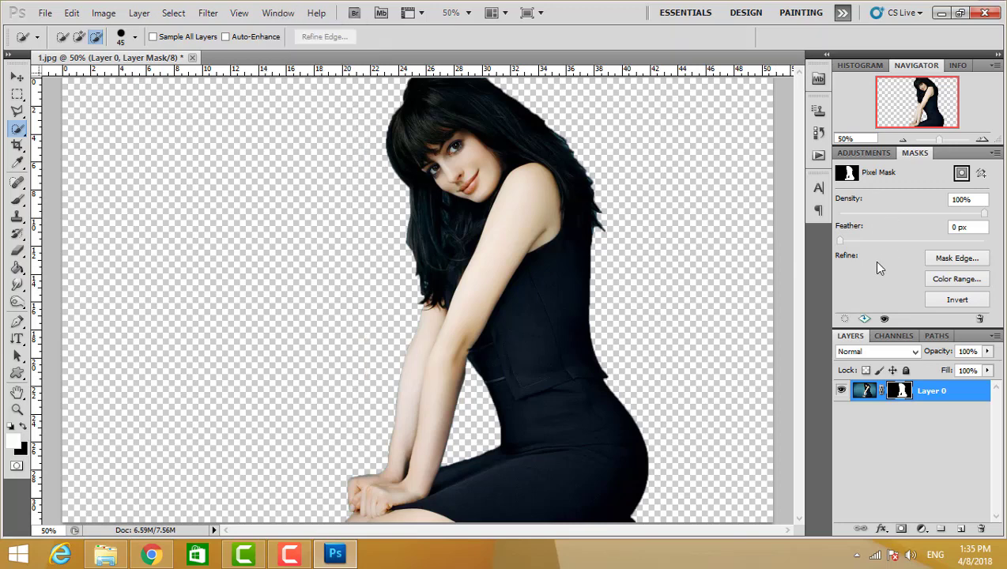
left_click(841, 242)
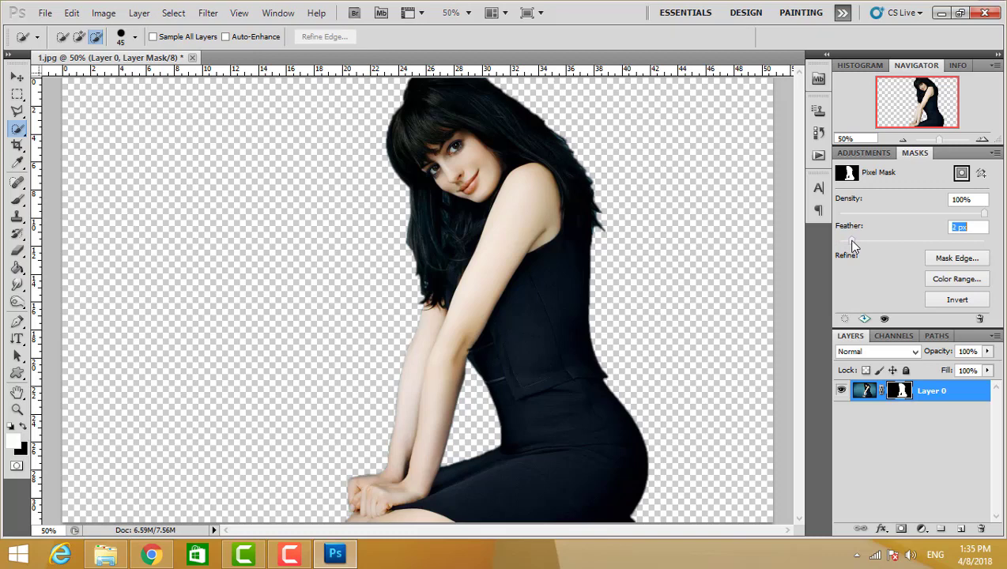
left_click_drag(850, 240, 860, 243)
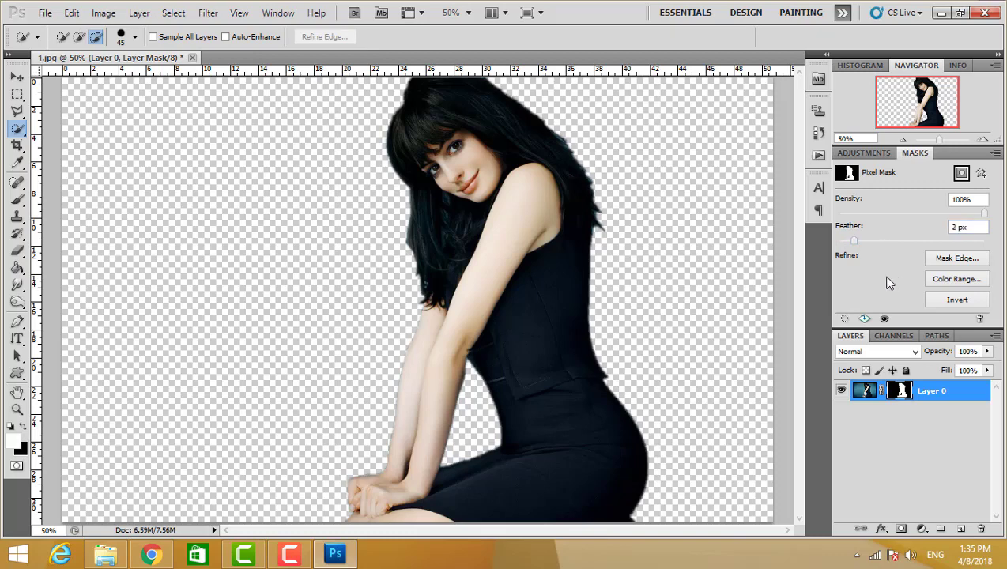
Step: Add Layer 1 filled white with the Paint Bucket and place it below Layer 0
left_click(961, 528)
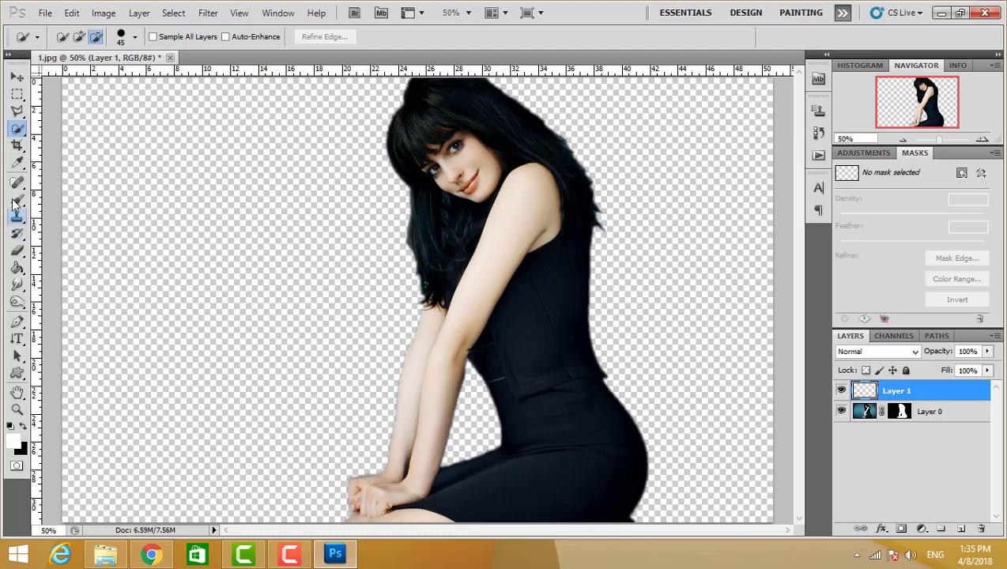
left_click(17, 267)
left_click(116, 267)
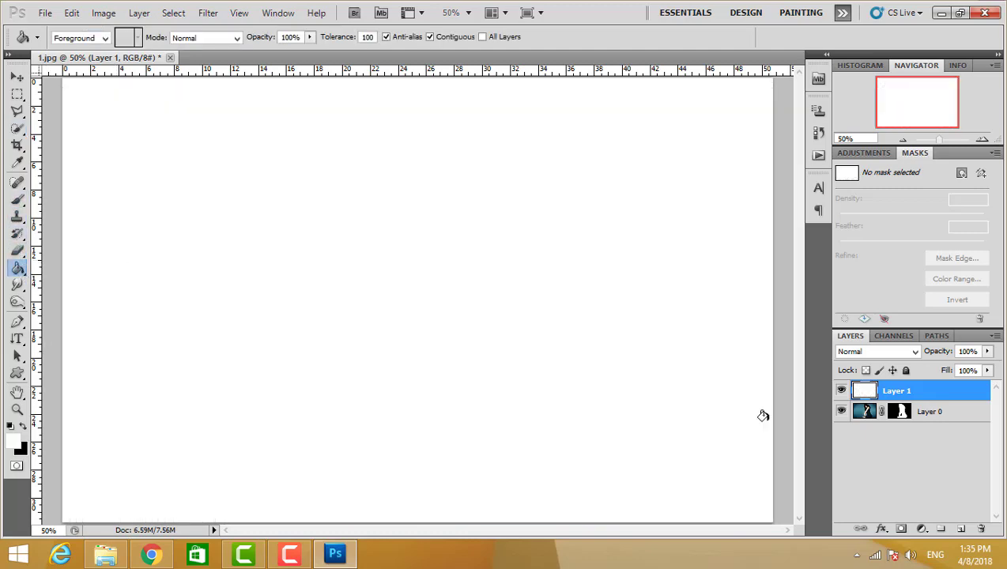
left_click_drag(897, 396, 903, 430)
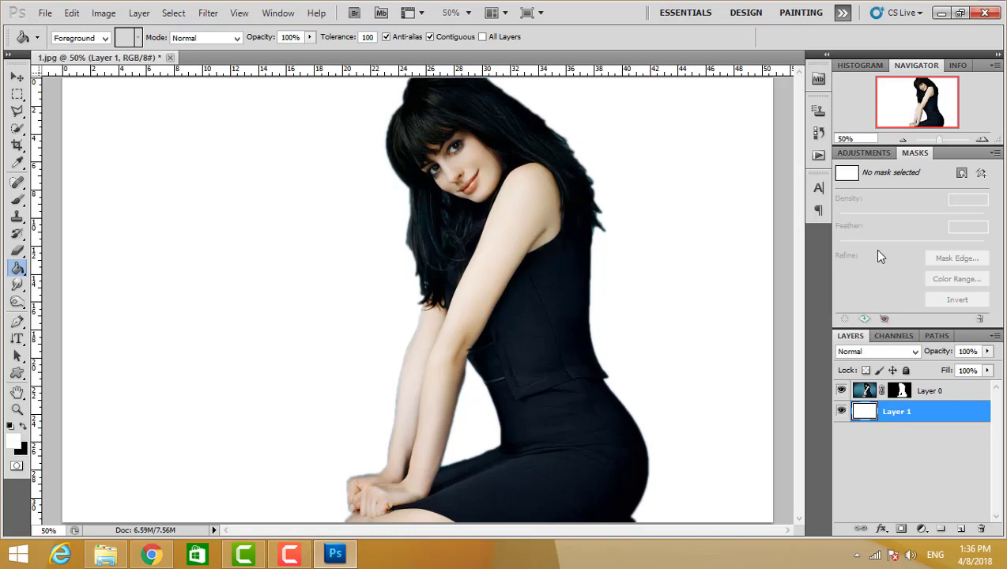
left_click(929, 389)
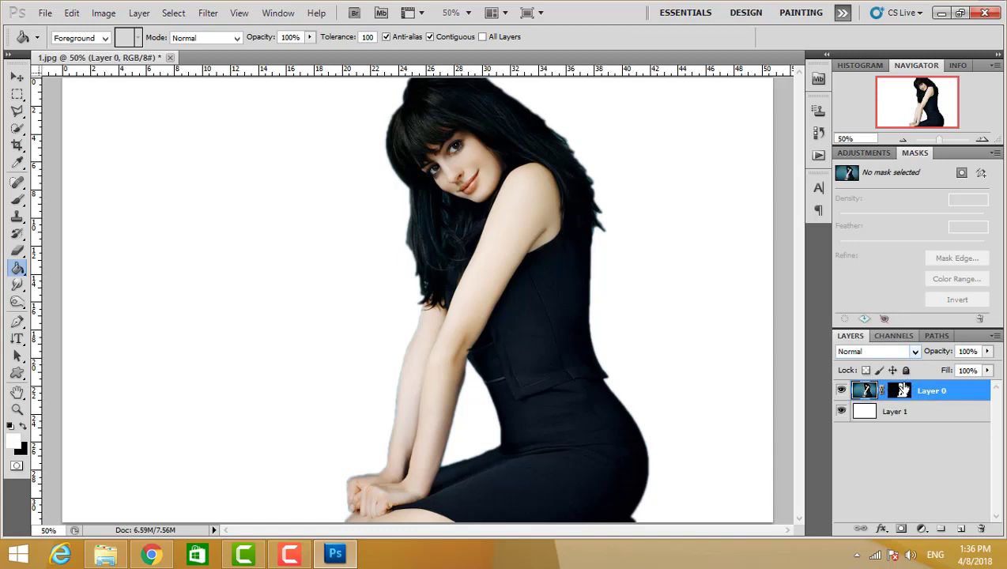
Step: Adjust Layer 0's mask feather through 3 and 4 px, settling at 2 px
left_click(900, 389)
left_click(855, 241)
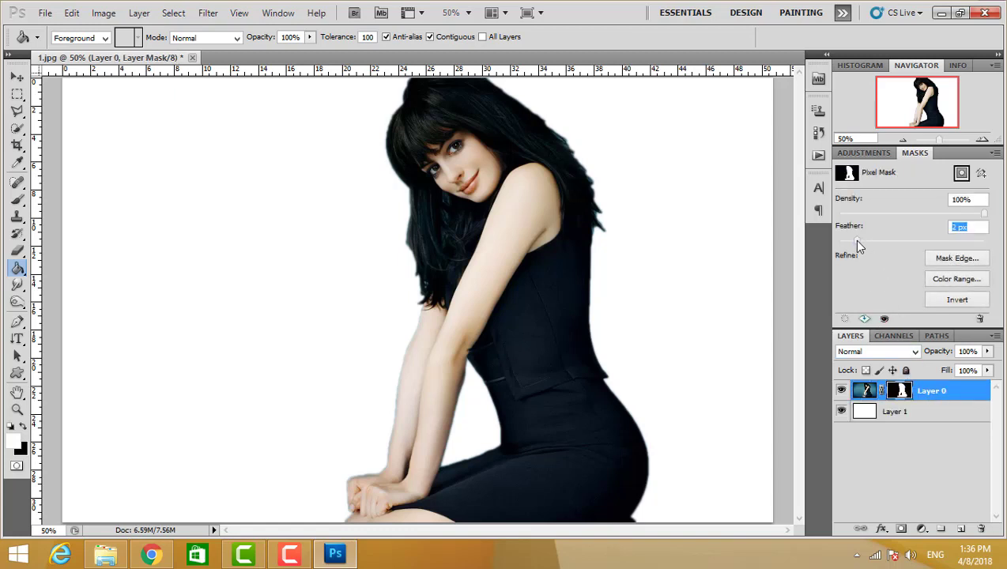
left_click_drag(858, 241, 867, 242)
left_click_drag(866, 241, 869, 244)
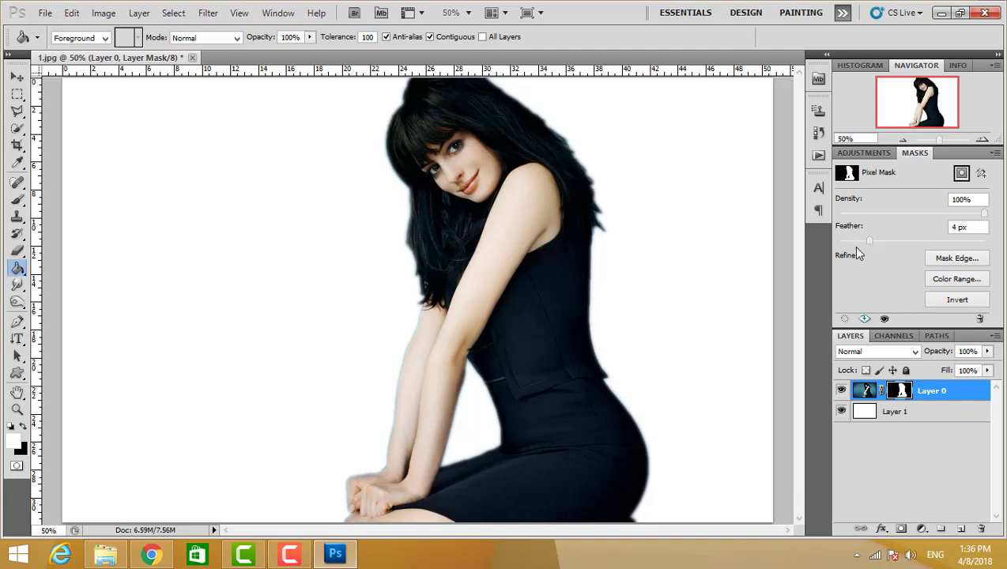
left_click(864, 241)
left_click_drag(864, 242, 852, 243)
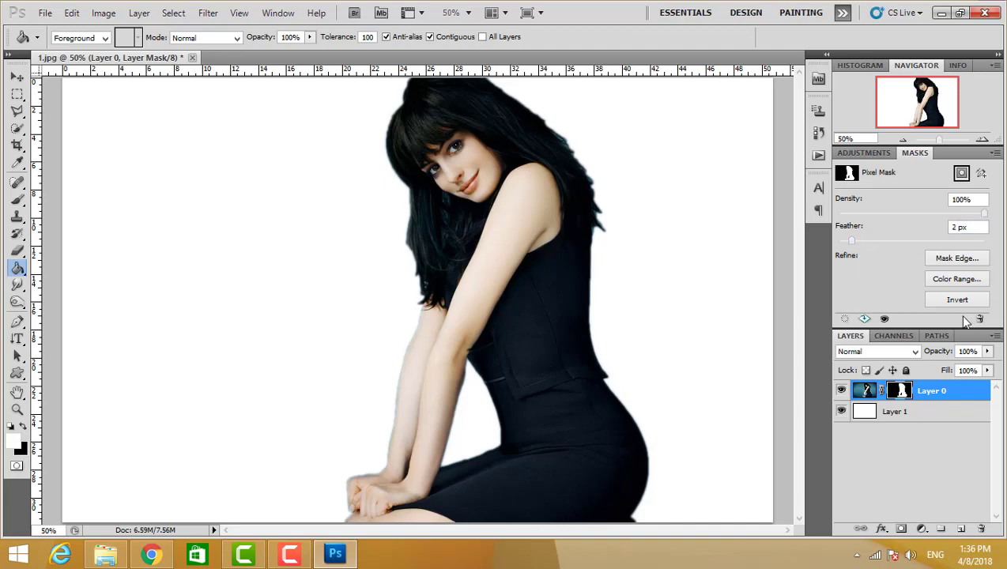
Step: Duplicate Layer 0, stack white Layer 1 between the copies, and rename the duplicate '1'
mouse_move(921, 394)
left_mouse_down()
mouse_move(943, 512)
mouse_move(960, 528)
left_mouse_up()
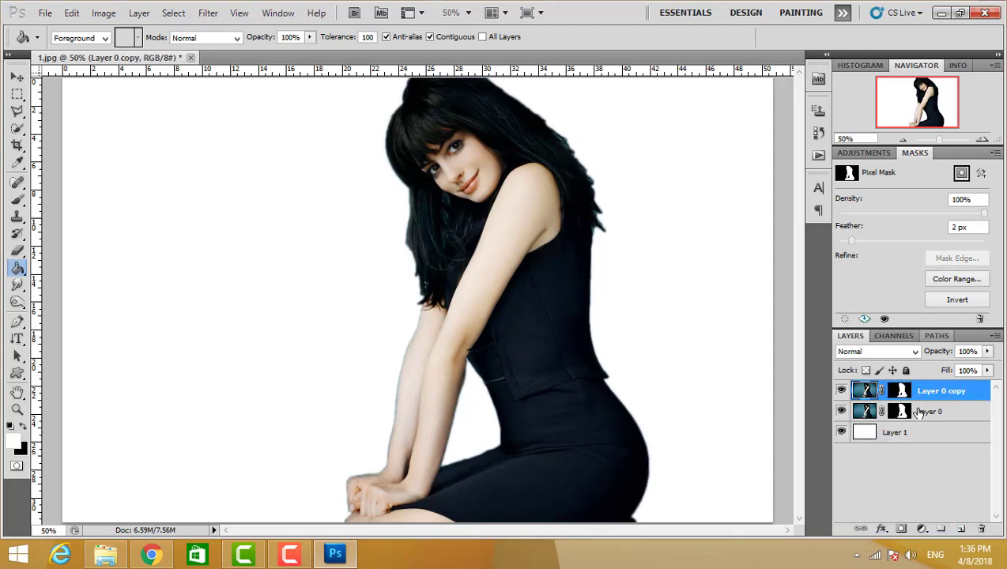
left_click_drag(895, 431, 917, 401)
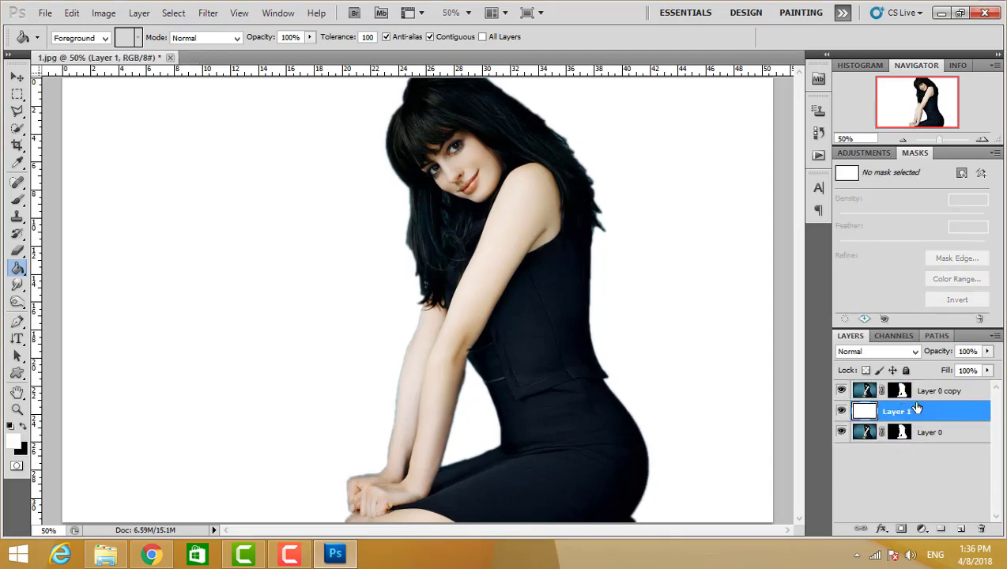
double_click(940, 392)
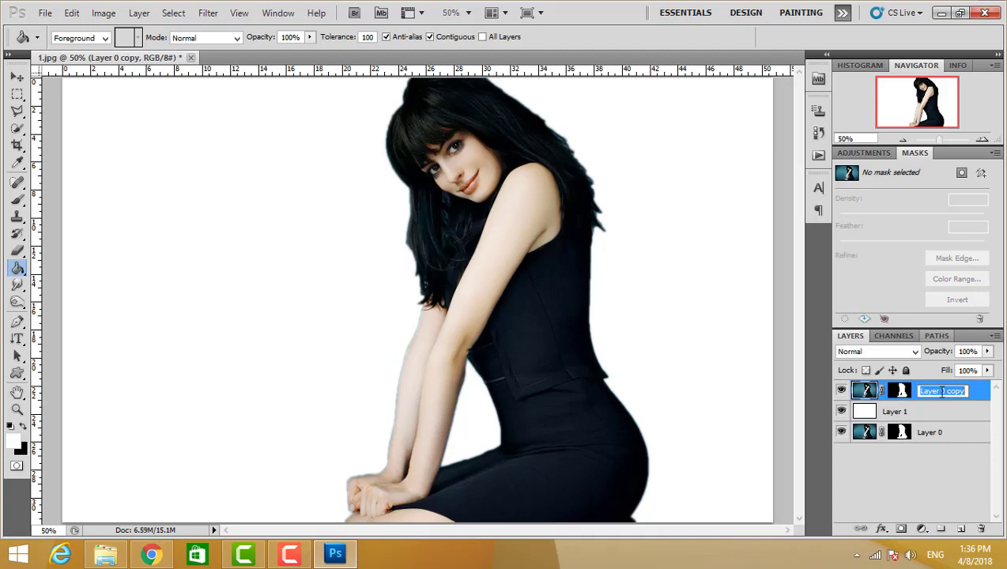
type("1")
left_click(928, 465)
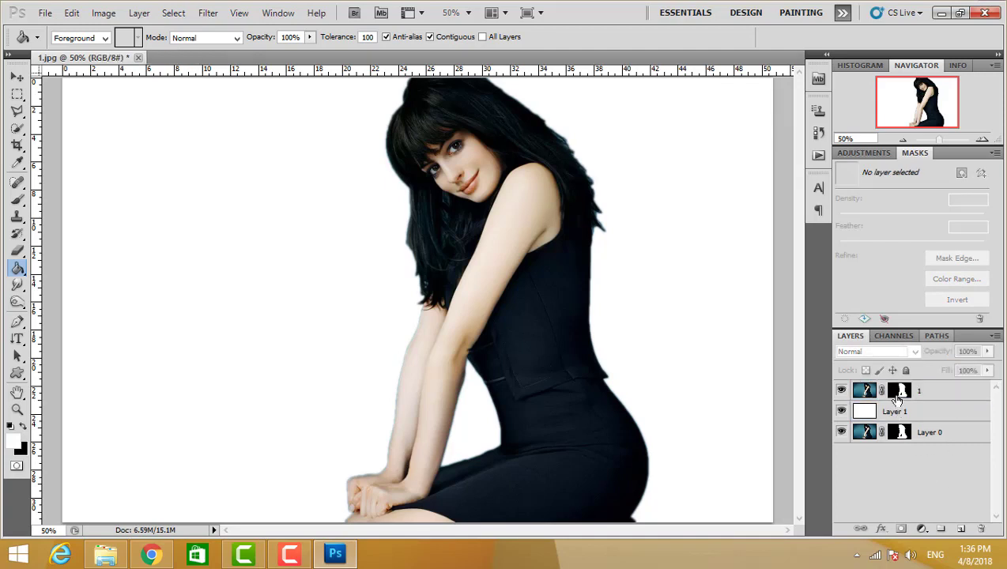
left_click(898, 393)
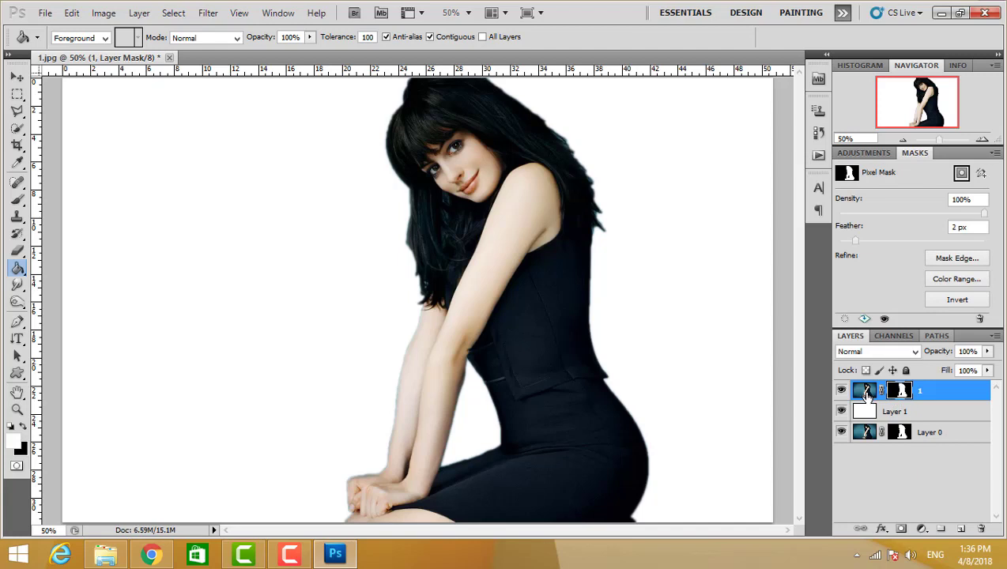
left_click(867, 393)
left_click(901, 391)
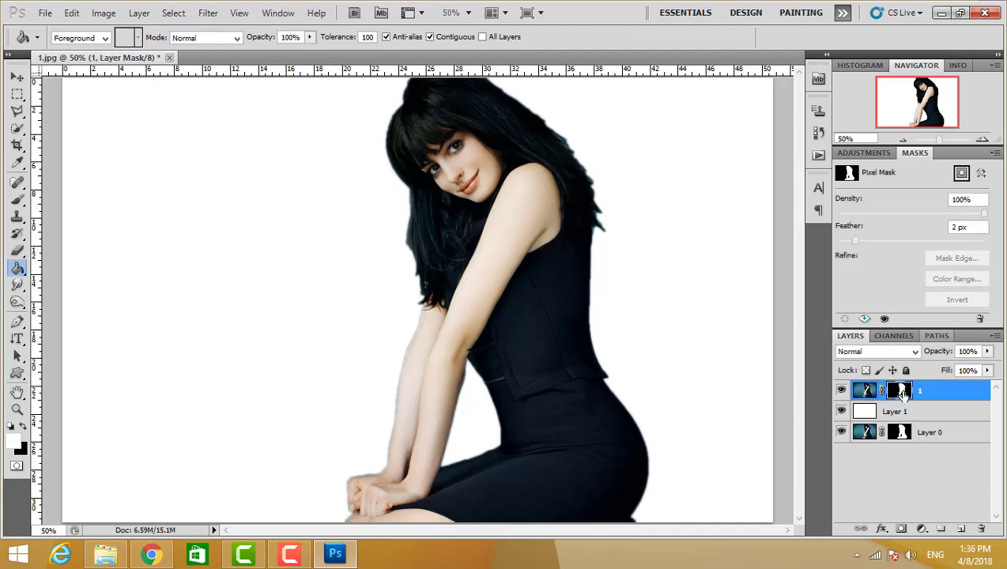
Step: Scale the woman on layer 1 down to about 79% toward the bottom-right
key("ctrl+t")
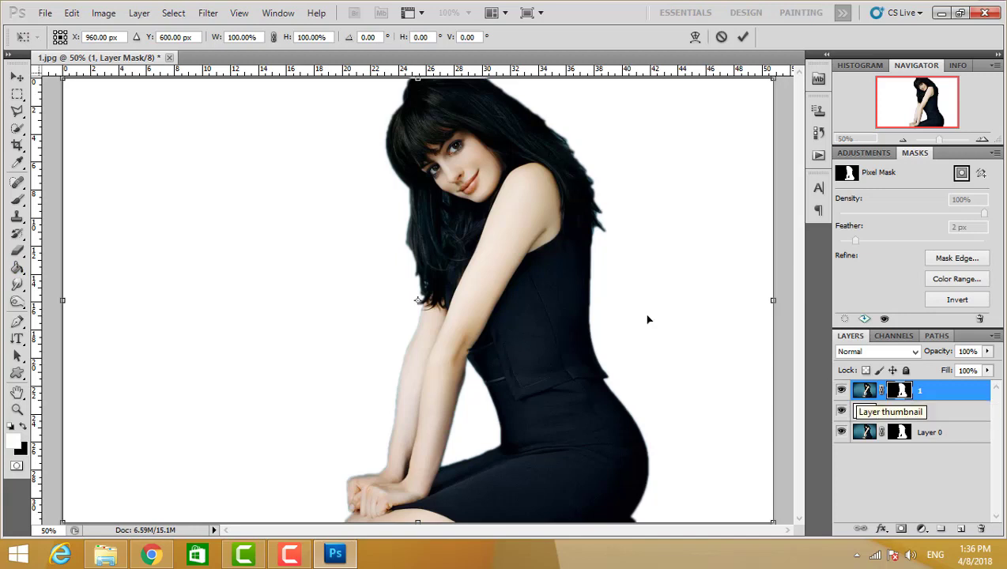
left_click_drag(64, 80, 190, 207)
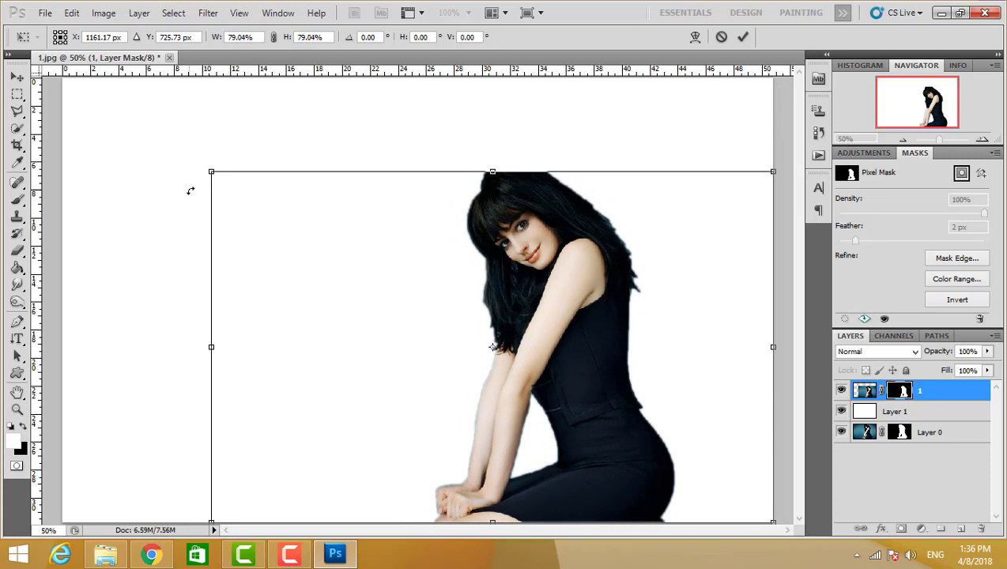
key("Return")
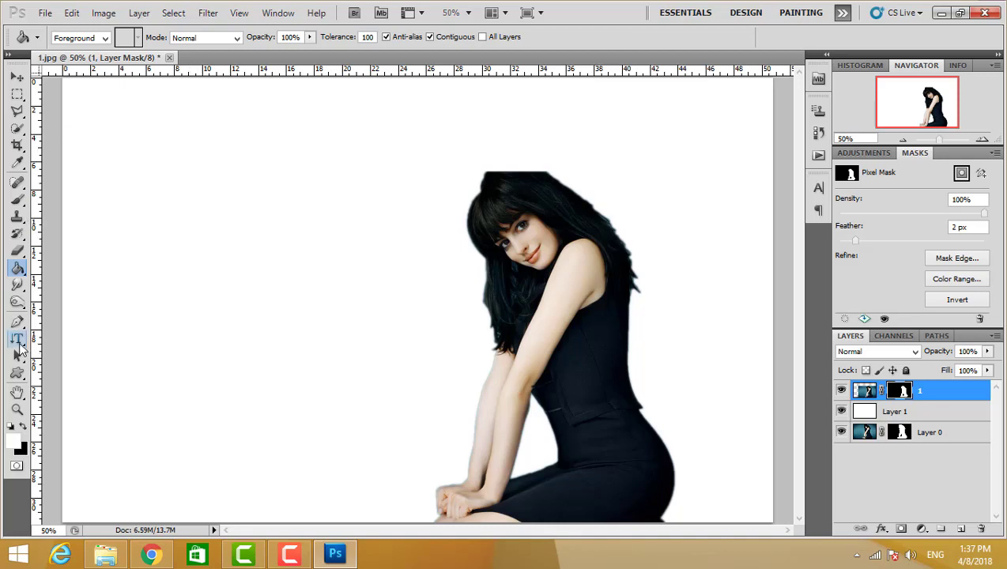
left_click_drag(17, 338, 54, 356)
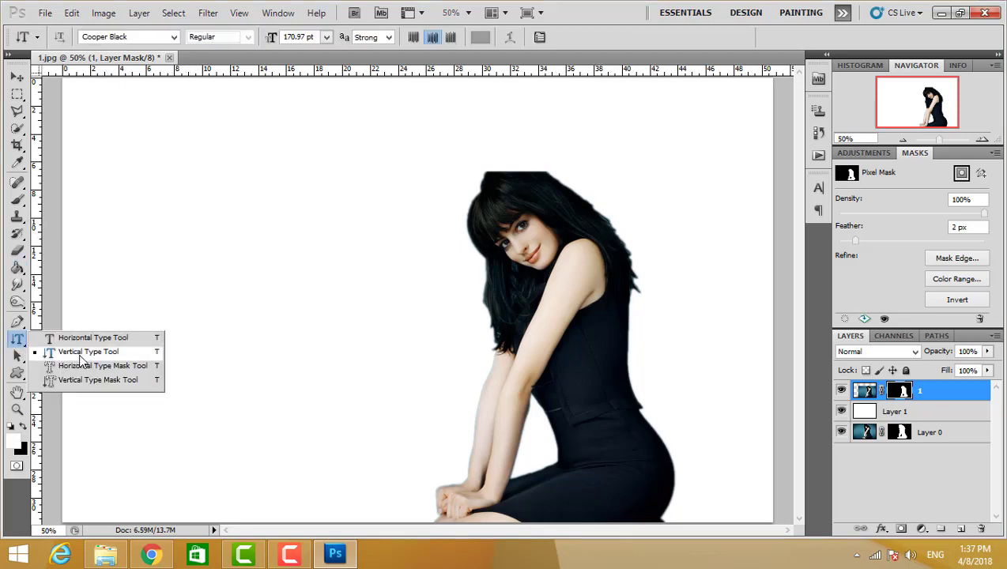
Step: Type vertical 'LOVE' left of the woman in red Cooper Black at 170.97 pt
left_click(80, 356)
left_click(359, 299)
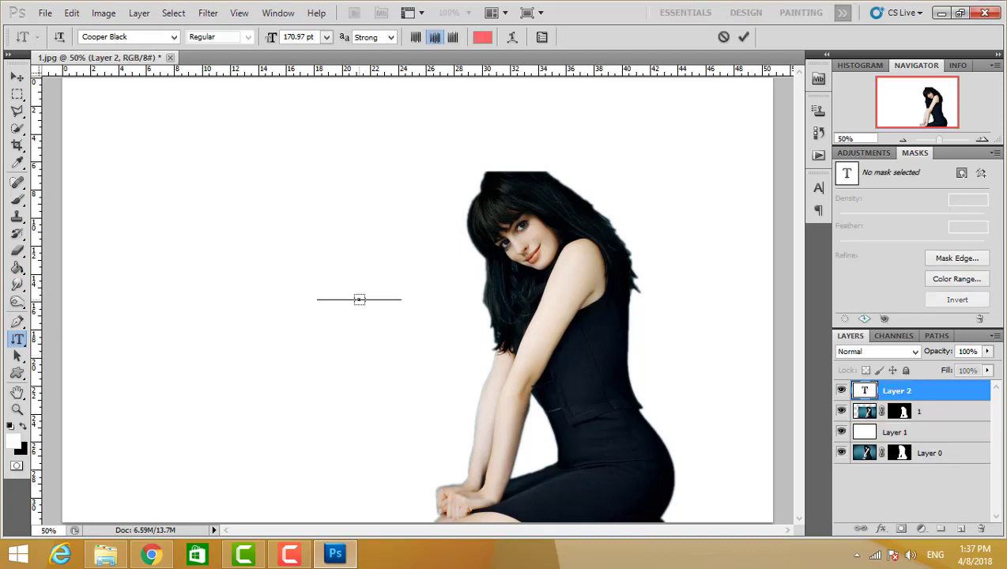
type("1")
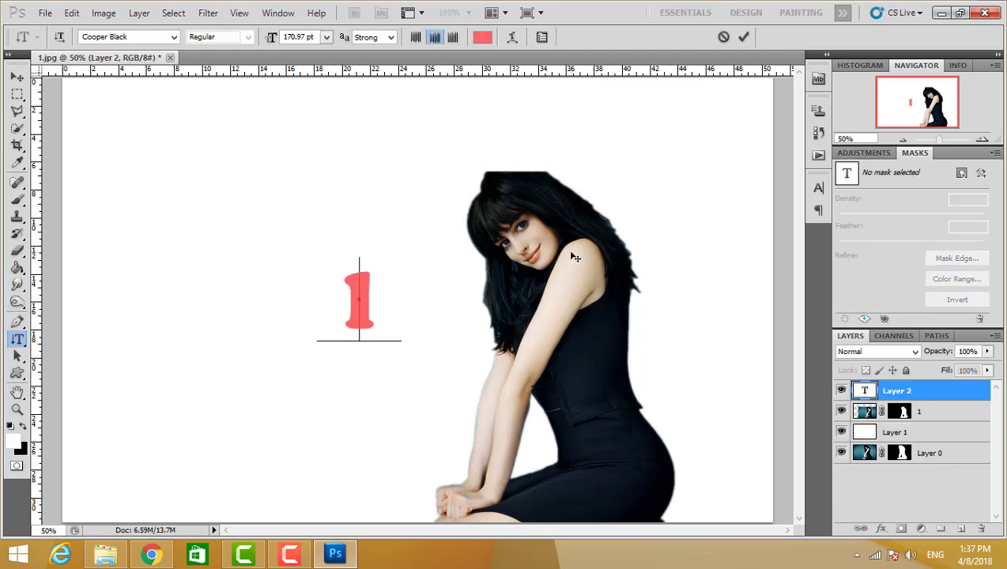
key("BackSpace")
type("L")
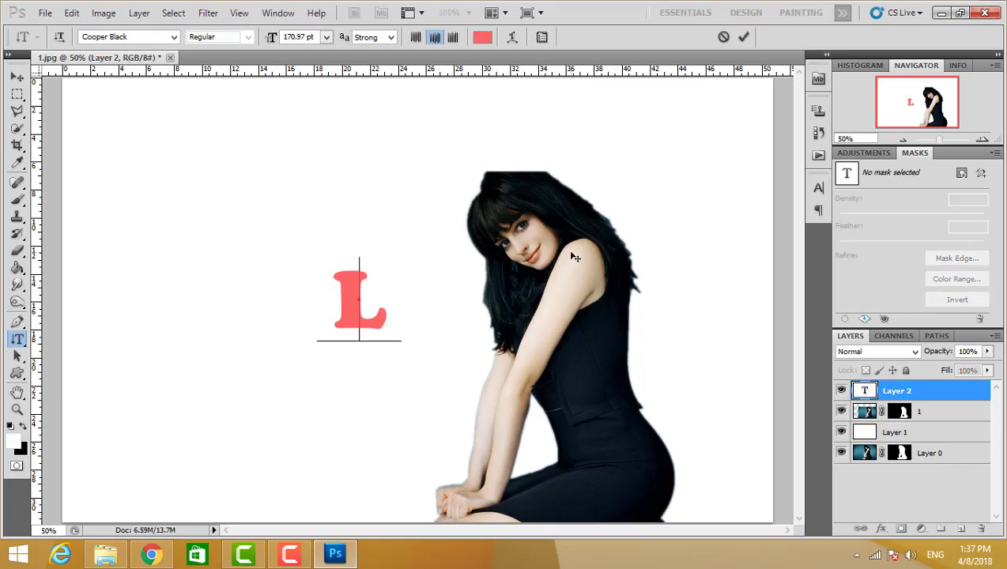
type("OVE")
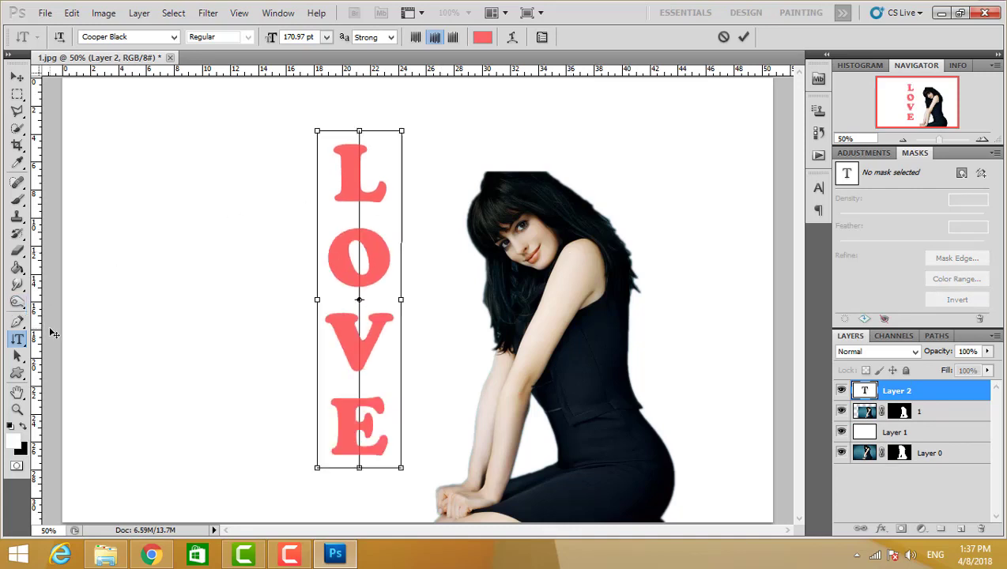
key("ctrl+a")
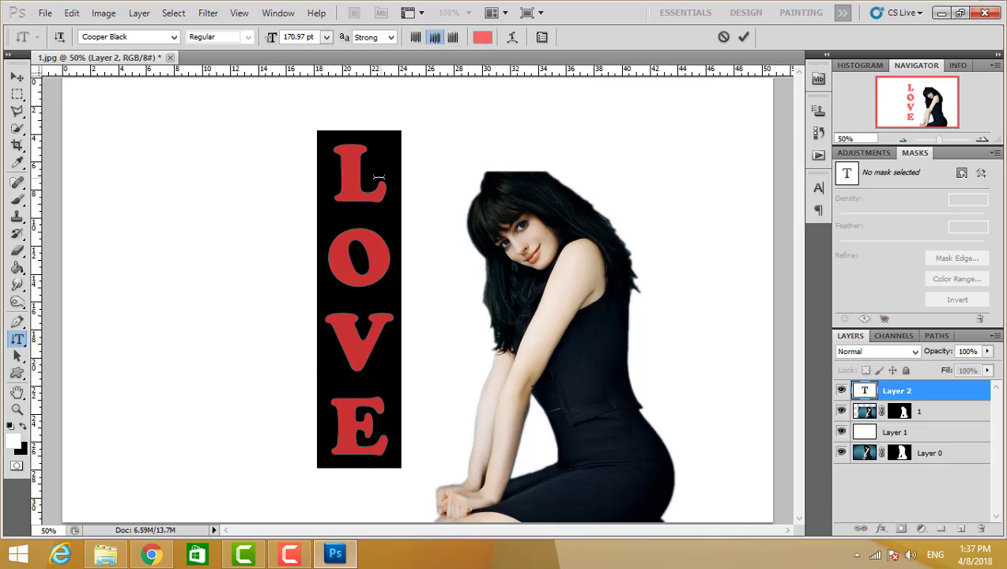
Step: Move the LOVE text over the woman's left side
left_click(16, 76)
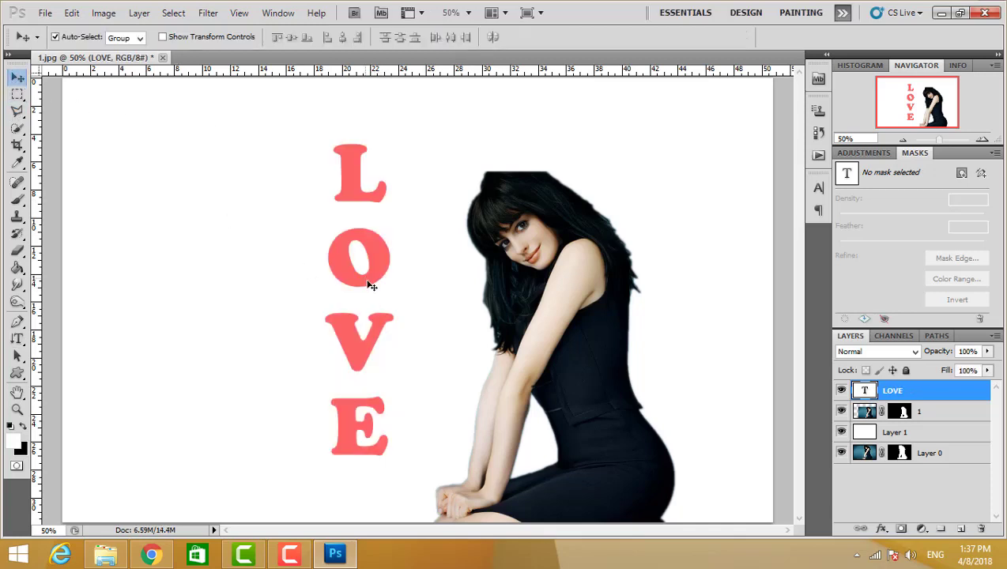
left_click_drag(369, 279, 487, 322)
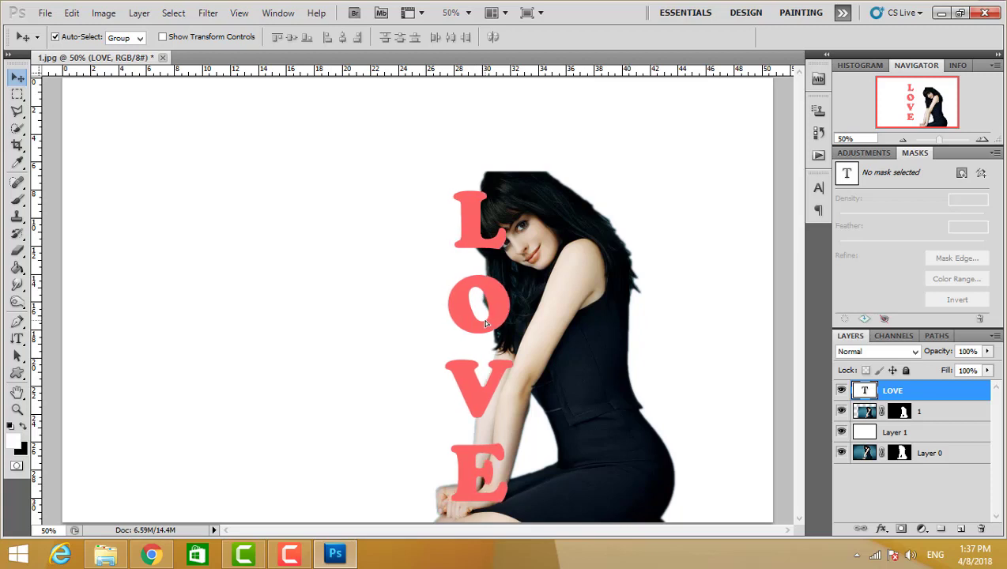
left_click_drag(487, 319, 490, 321)
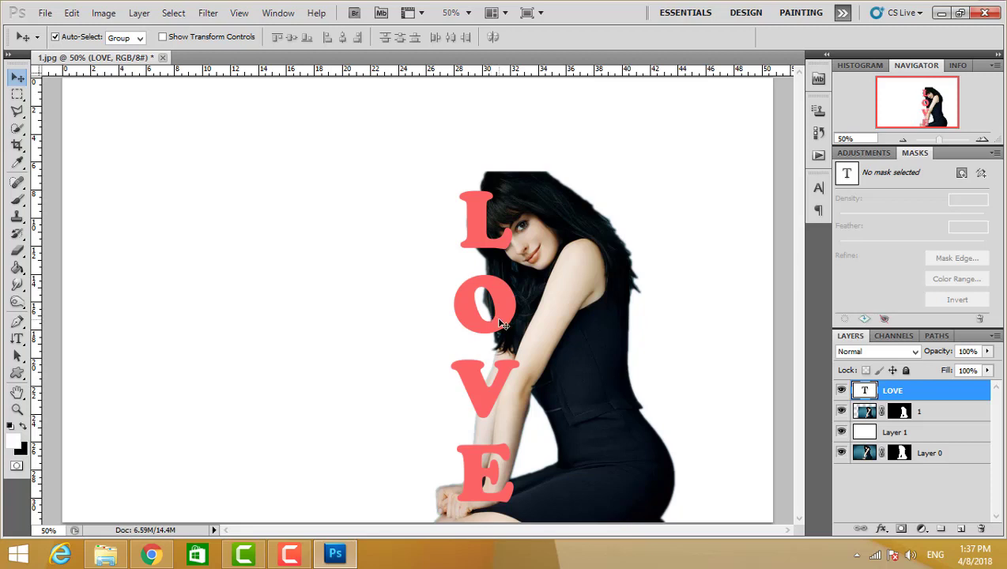
Step: Stretch LOVE to about 126% width and 106% height and apply the transform
key("ctrl+t")
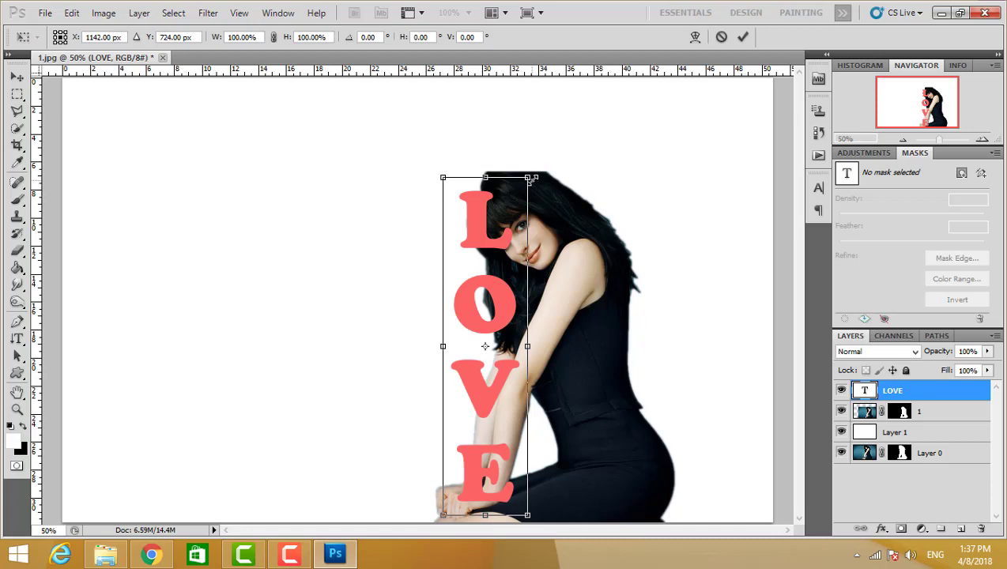
left_click_drag(527, 177, 541, 163)
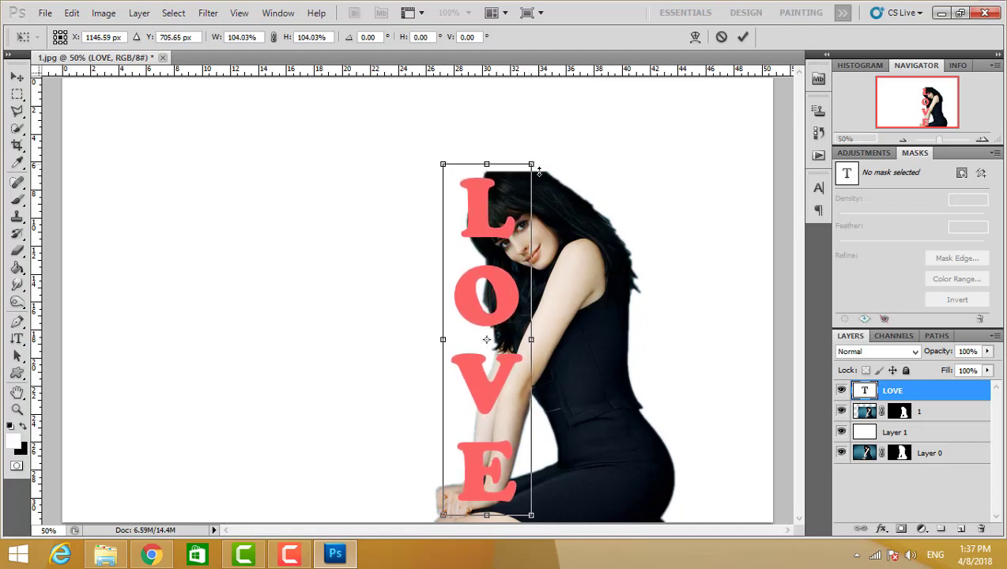
left_click_drag(445, 339, 430, 339)
left_click_drag(534, 339, 540, 339)
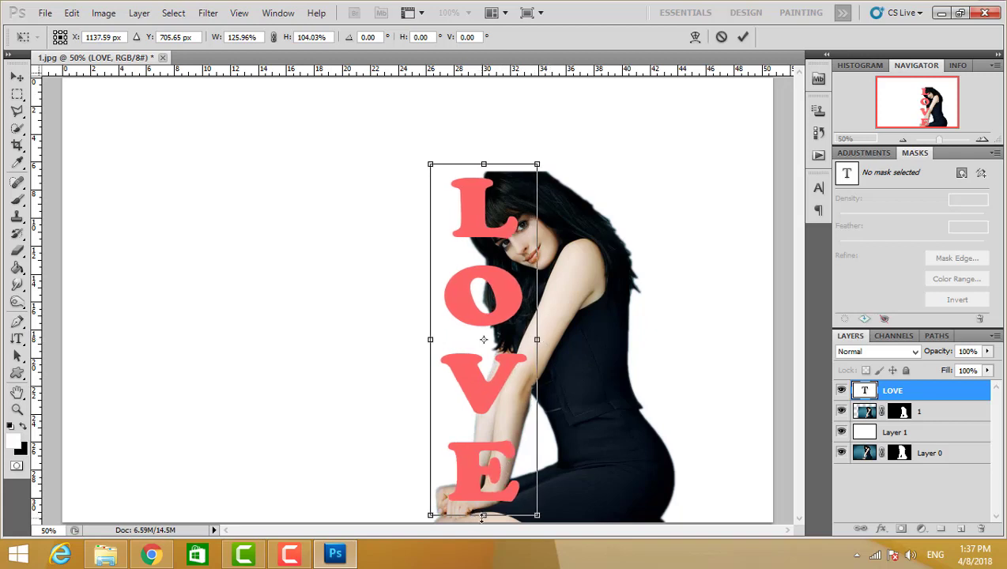
left_click_drag(482, 517, 482, 522)
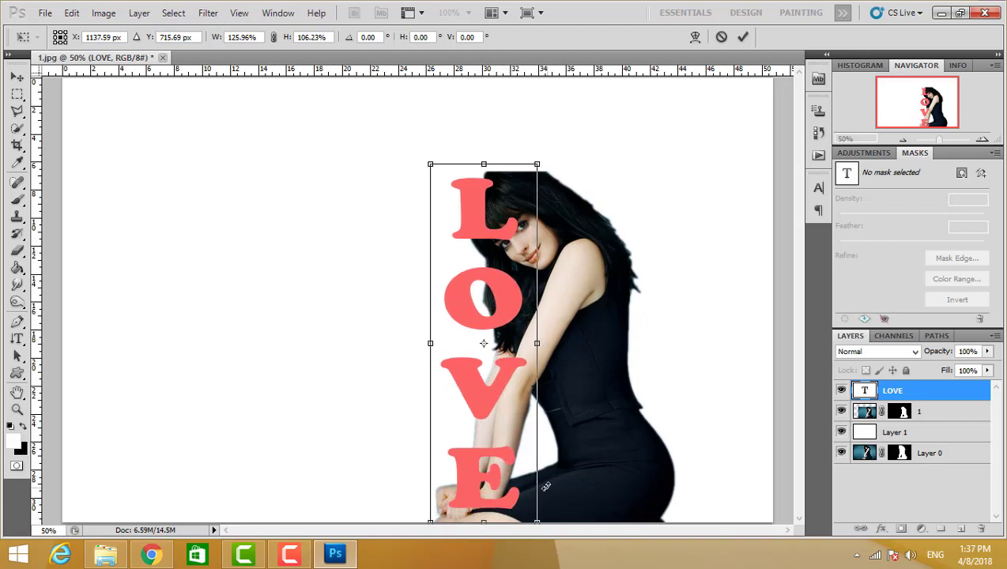
key("Return")
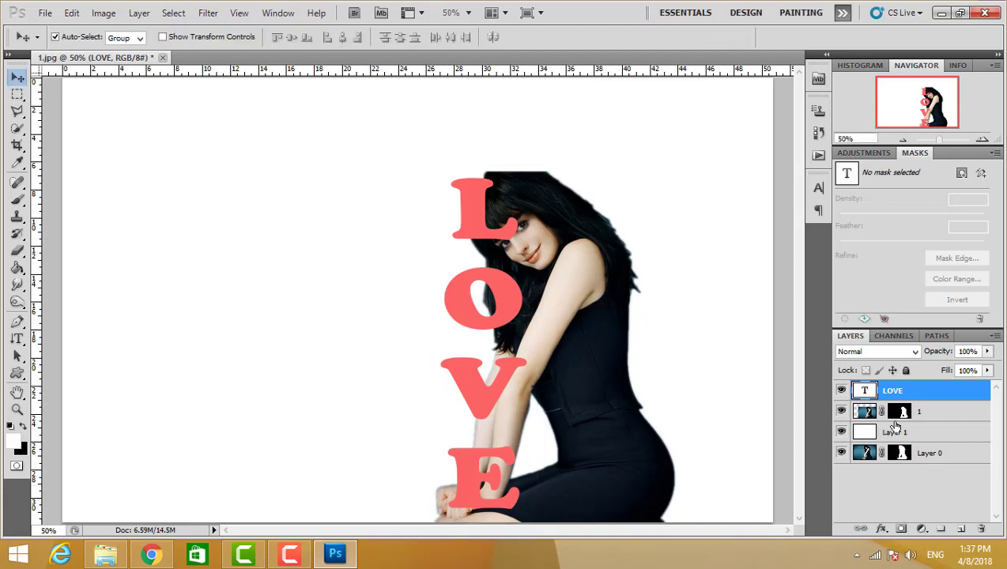
Step: Erase the dark hair inside the O's counter on layer 1's mask, using 100% flow
left_click(901, 411)
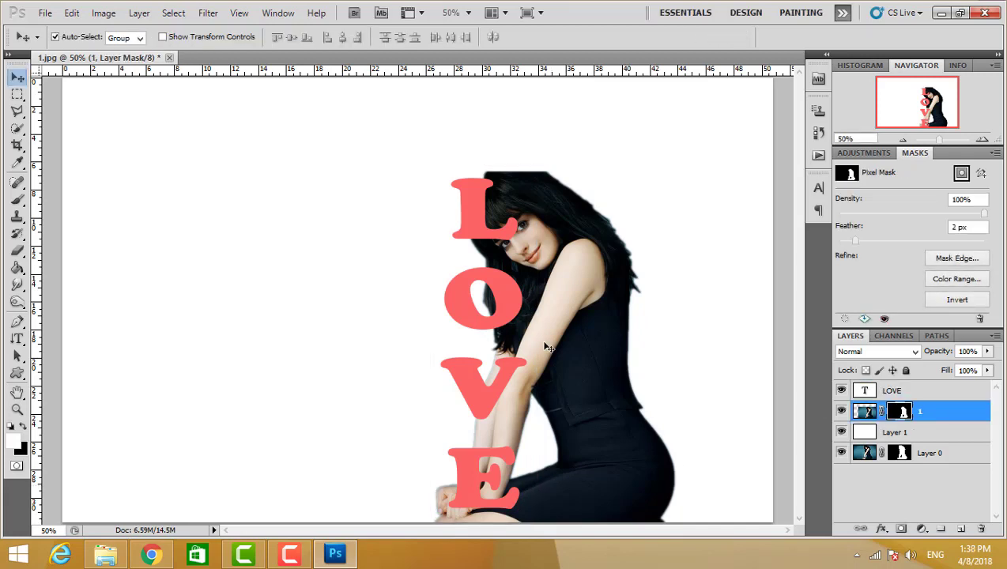
left_click(17, 251)
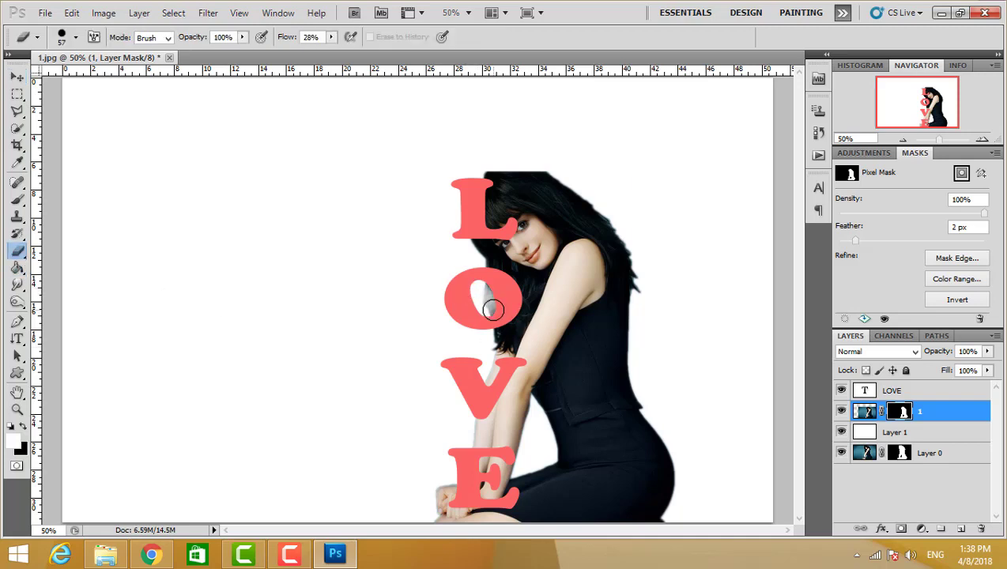
left_click_drag(514, 308, 480, 295)
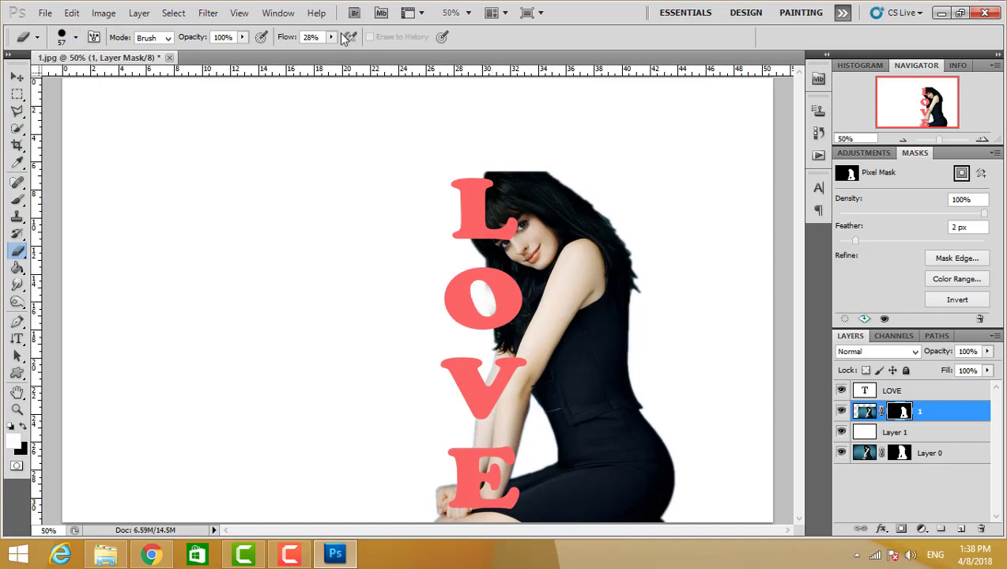
left_click(331, 38)
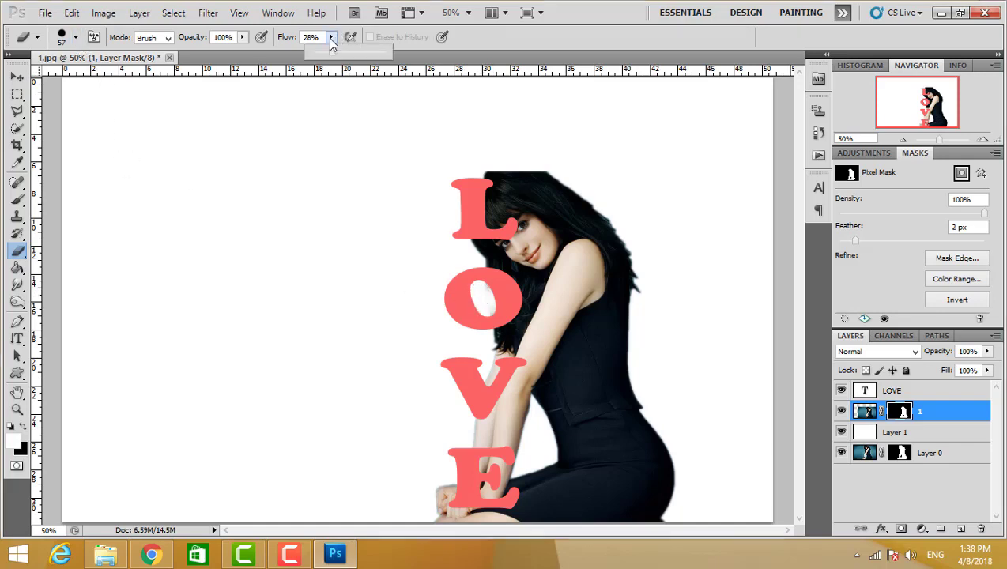
left_click(478, 287)
mouse_move(485, 303)
left_mouse_down()
mouse_move(482, 292)
mouse_move(484, 312)
mouse_move(479, 284)
mouse_move(488, 303)
mouse_move(487, 287)
mouse_move(481, 307)
left_mouse_up()
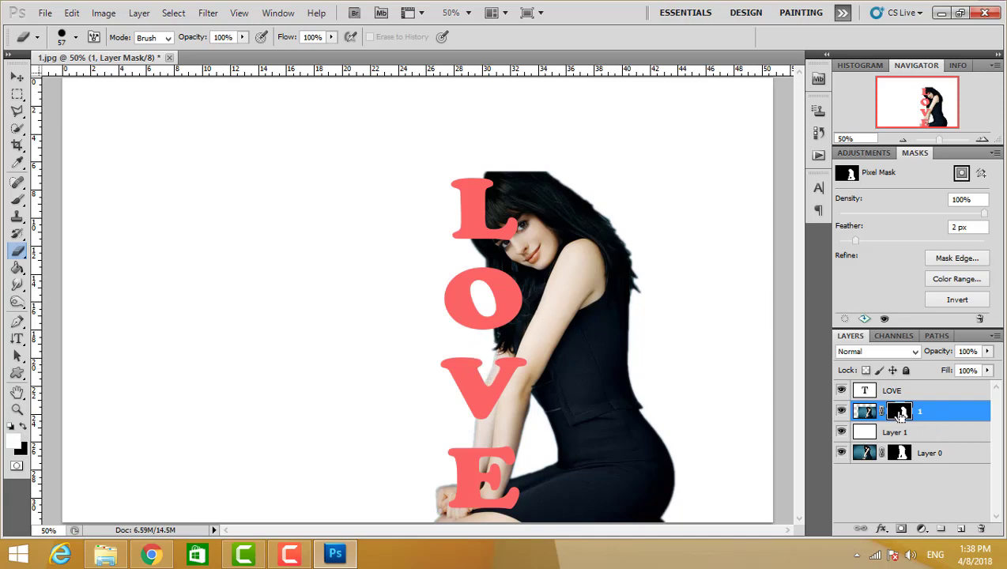
Step: Load the LOVE text selection, expand it by 11 pixels, and fill layer 1's mask with it
left_click(863, 392, "ctrl")
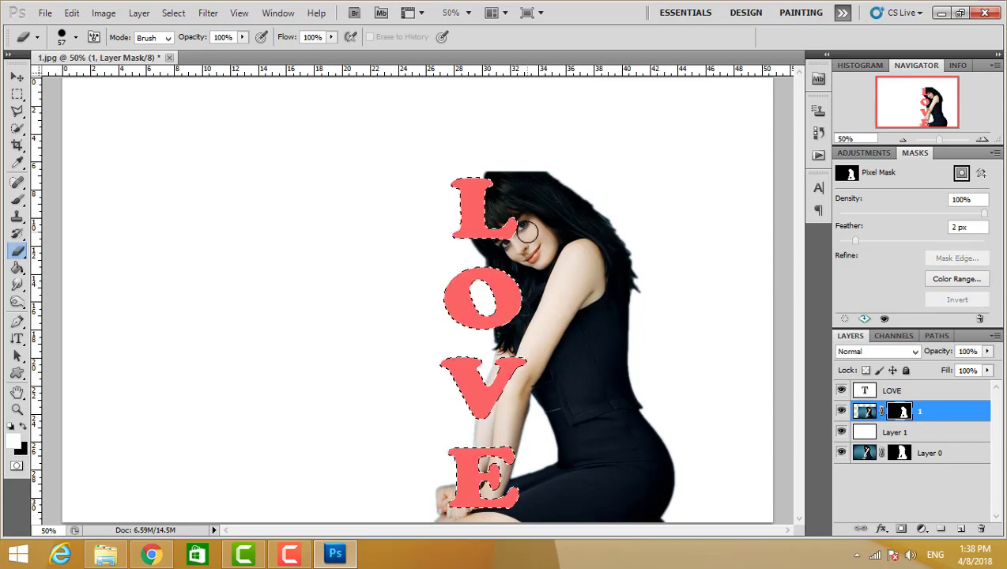
left_click(208, 14)
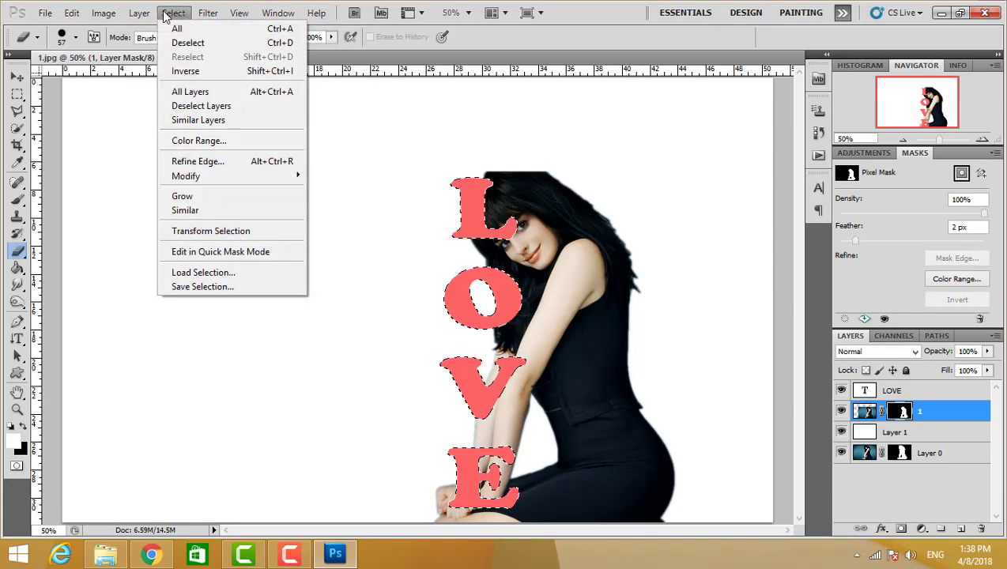
left_click(173, 13)
mouse_move(186, 175)
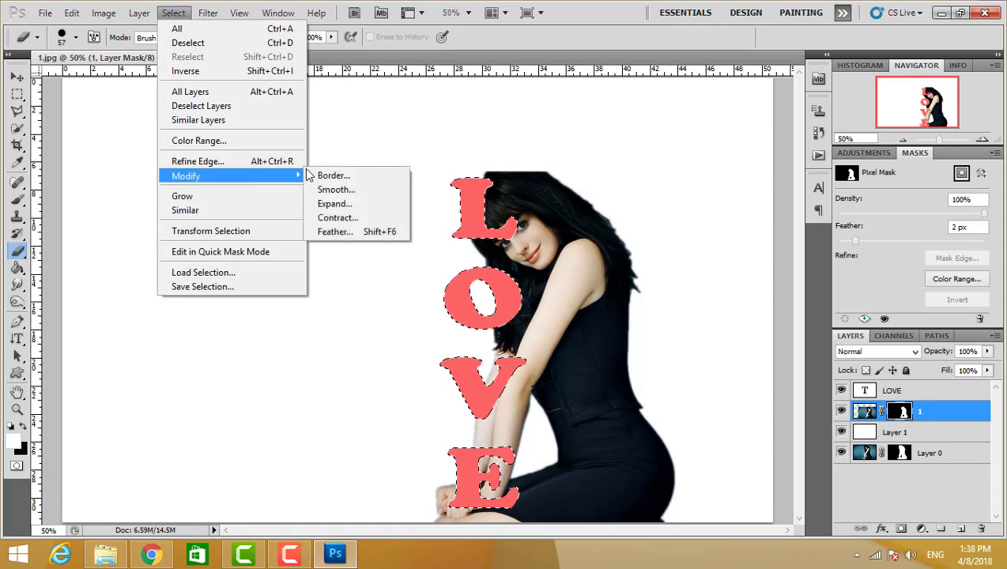
left_click(364, 202)
type("11")
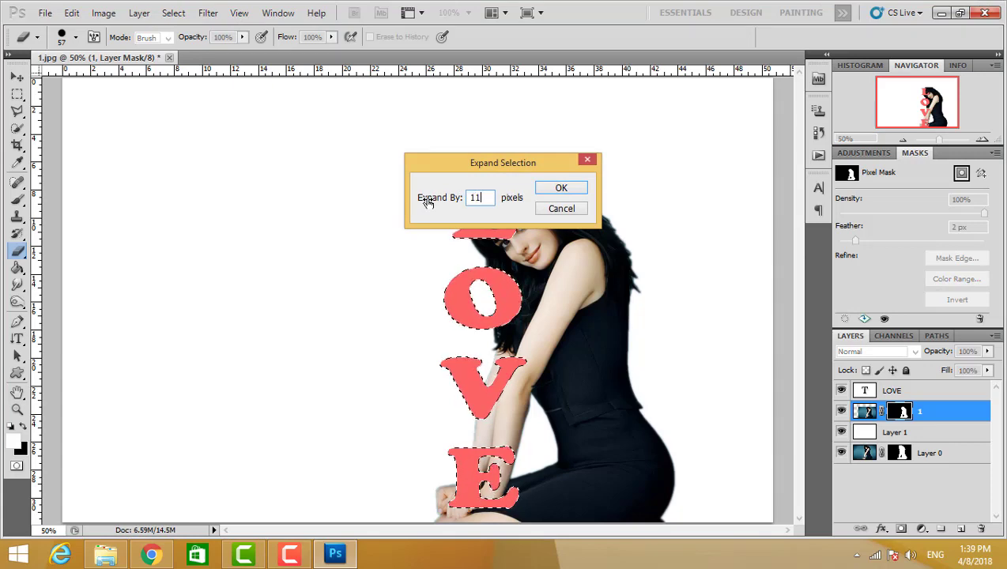
left_click(560, 188)
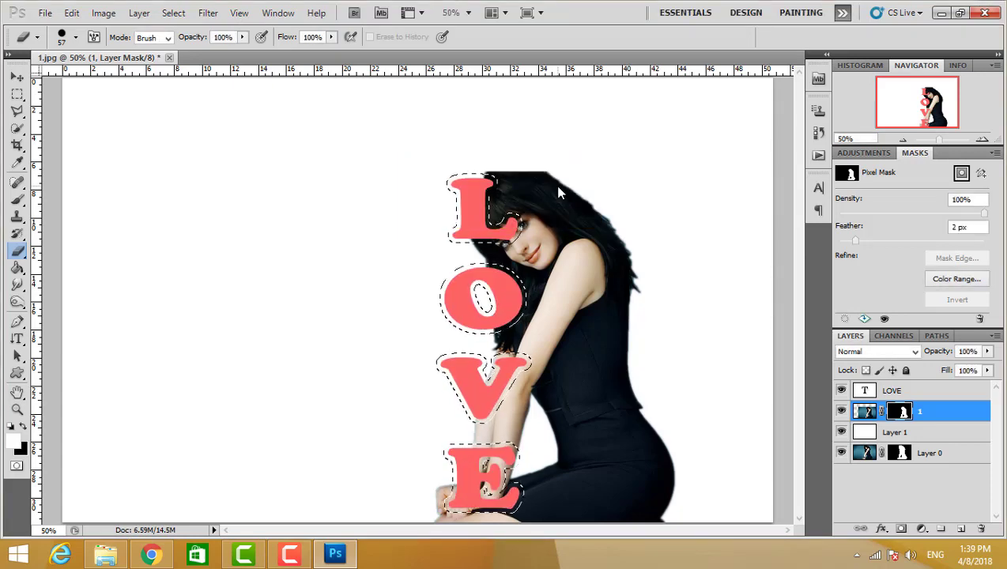
key("ctrl+BackSpace")
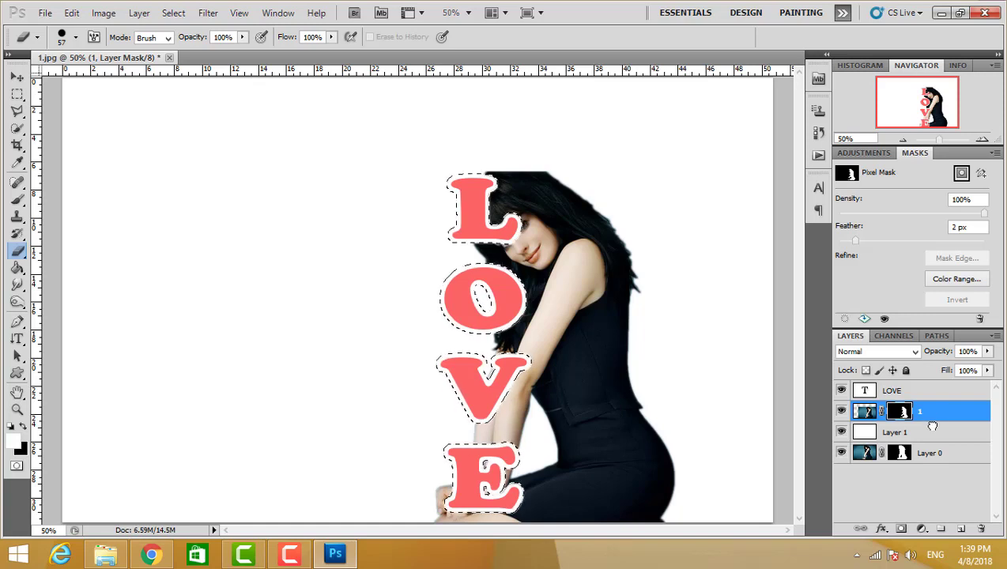
Step: Duplicate layer 1 above LOVE, delete the copy's layer mask, and clip it to LOVE
left_click_drag(934, 417, 962, 528)
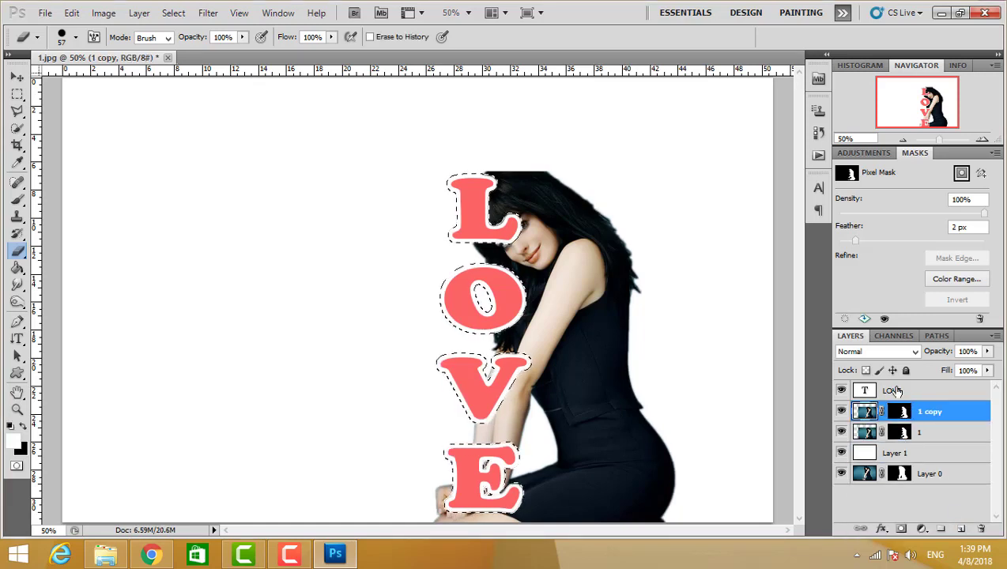
left_click_drag(899, 414, 901, 413)
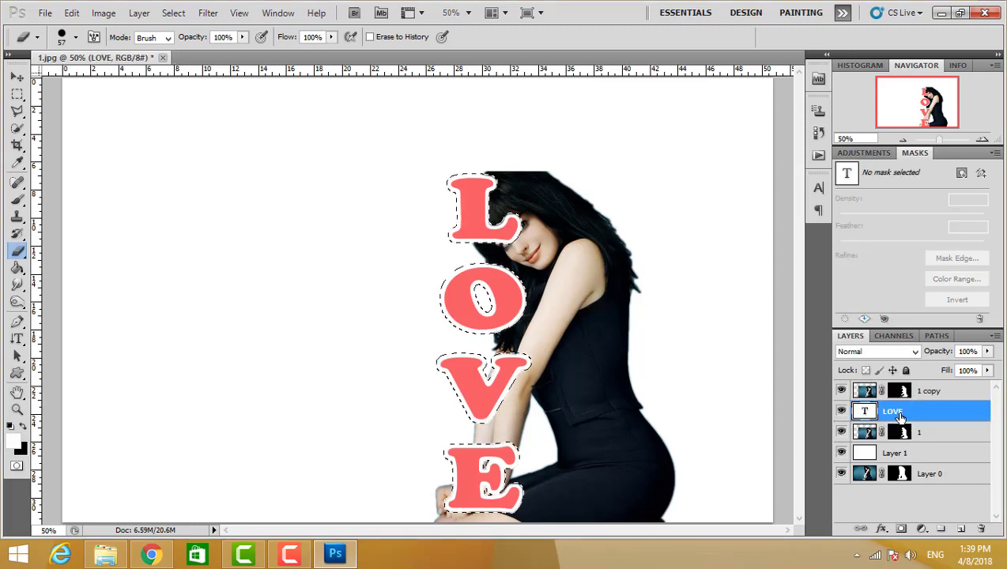
right_click(905, 393)
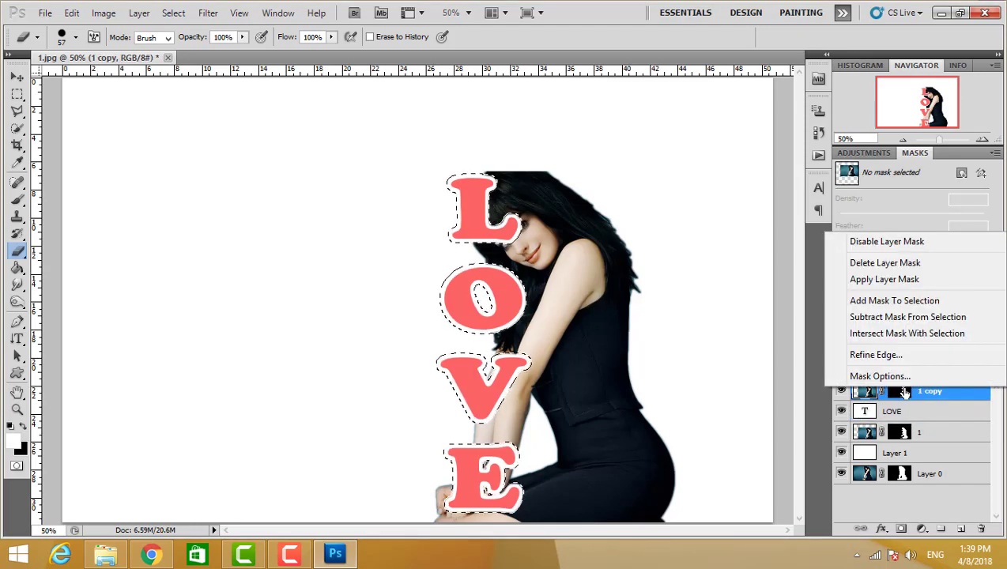
left_click(897, 279)
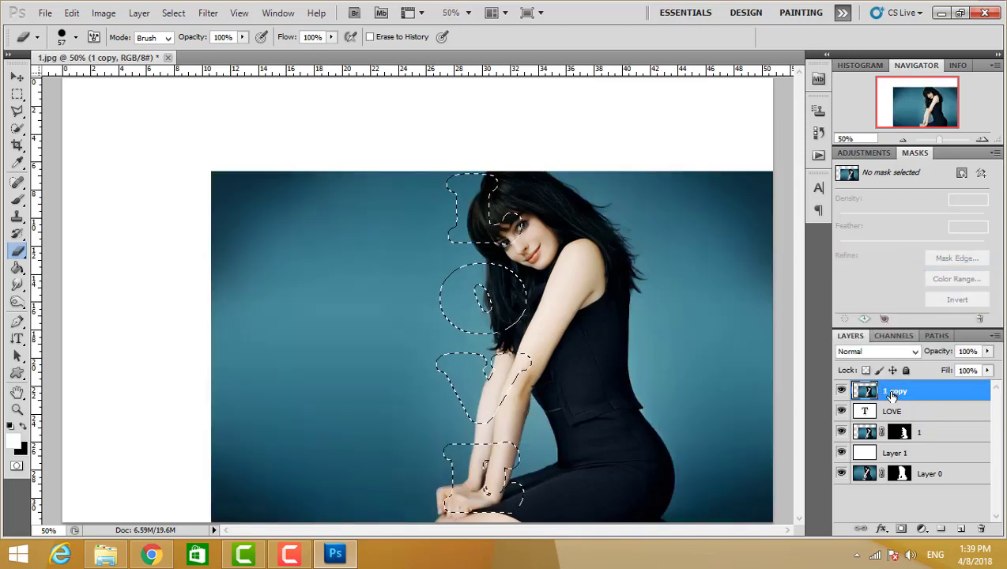
right_click(939, 395)
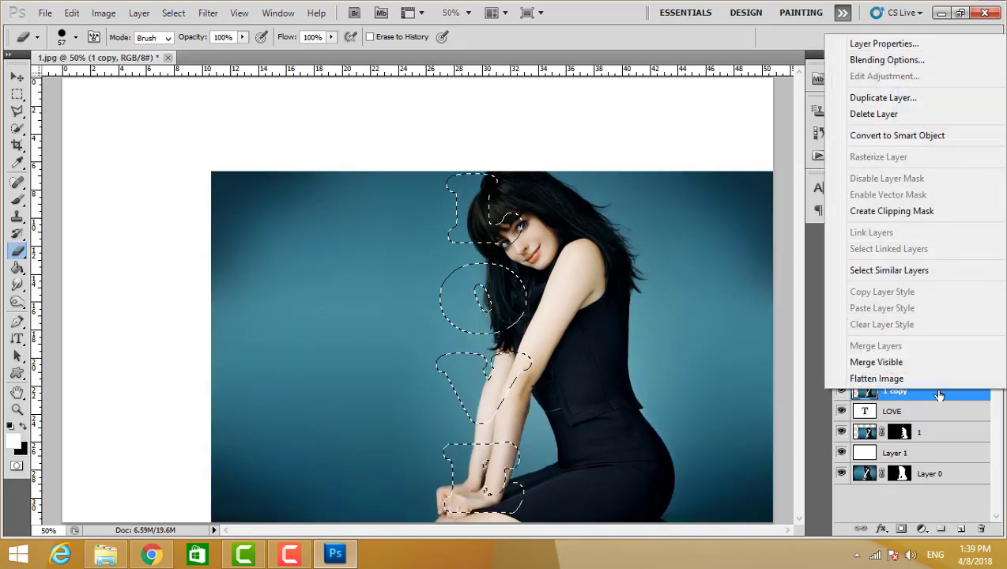
left_click(928, 213)
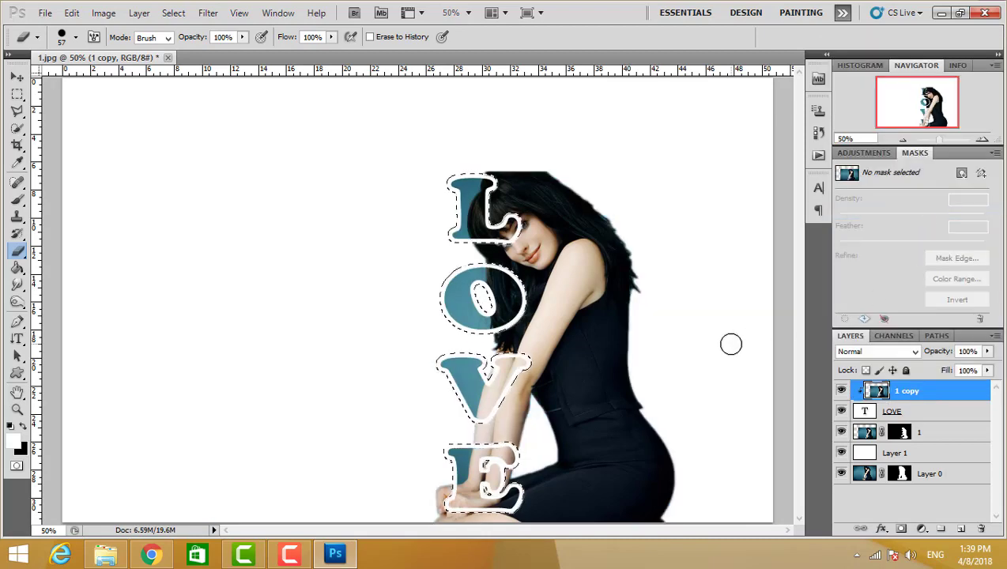
Step: Deselect the letters and marquee a rectangle from the canvas's upper left to past the woman's back
left_click(18, 96)
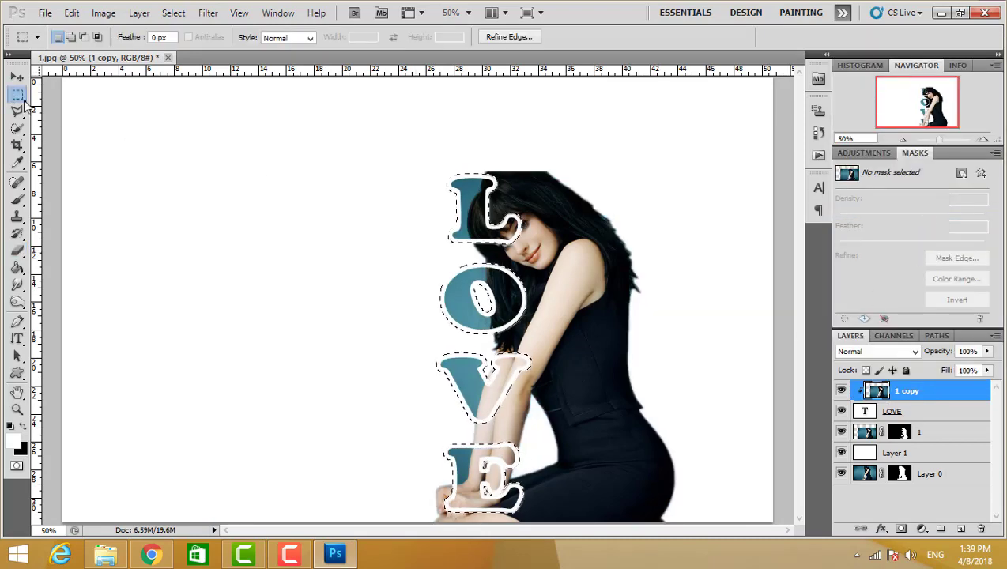
left_click(179, 210)
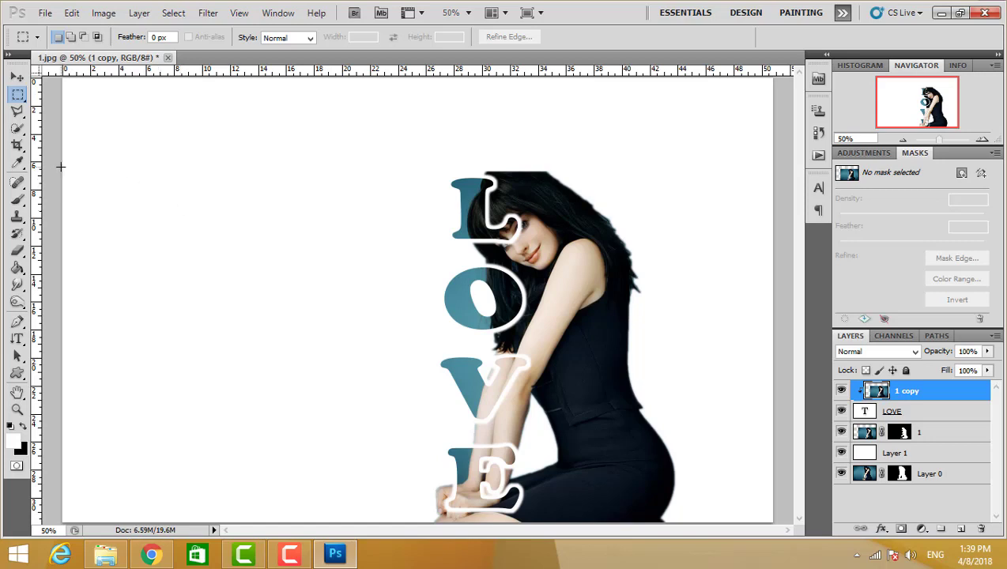
left_click_drag(60, 166, 775, 547)
left_click_drag(775, 547, 734, 548)
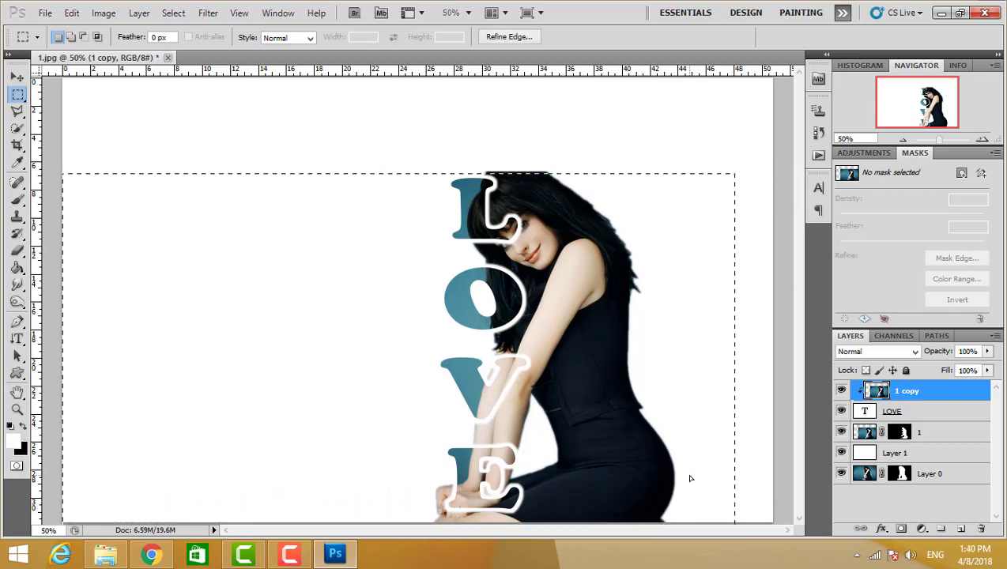